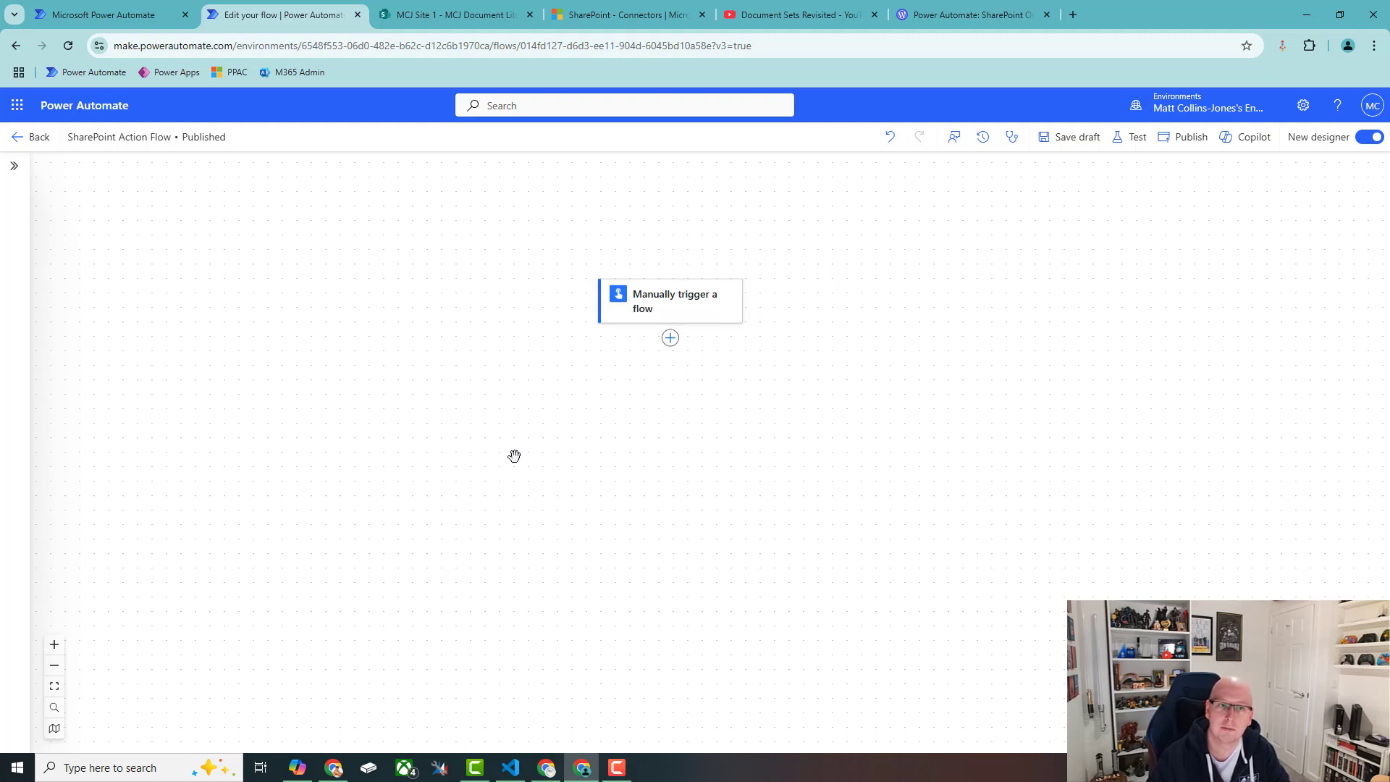
# - Add a SharePoint Create new folder action after the manual trigger
pyautogui.click(670, 338)
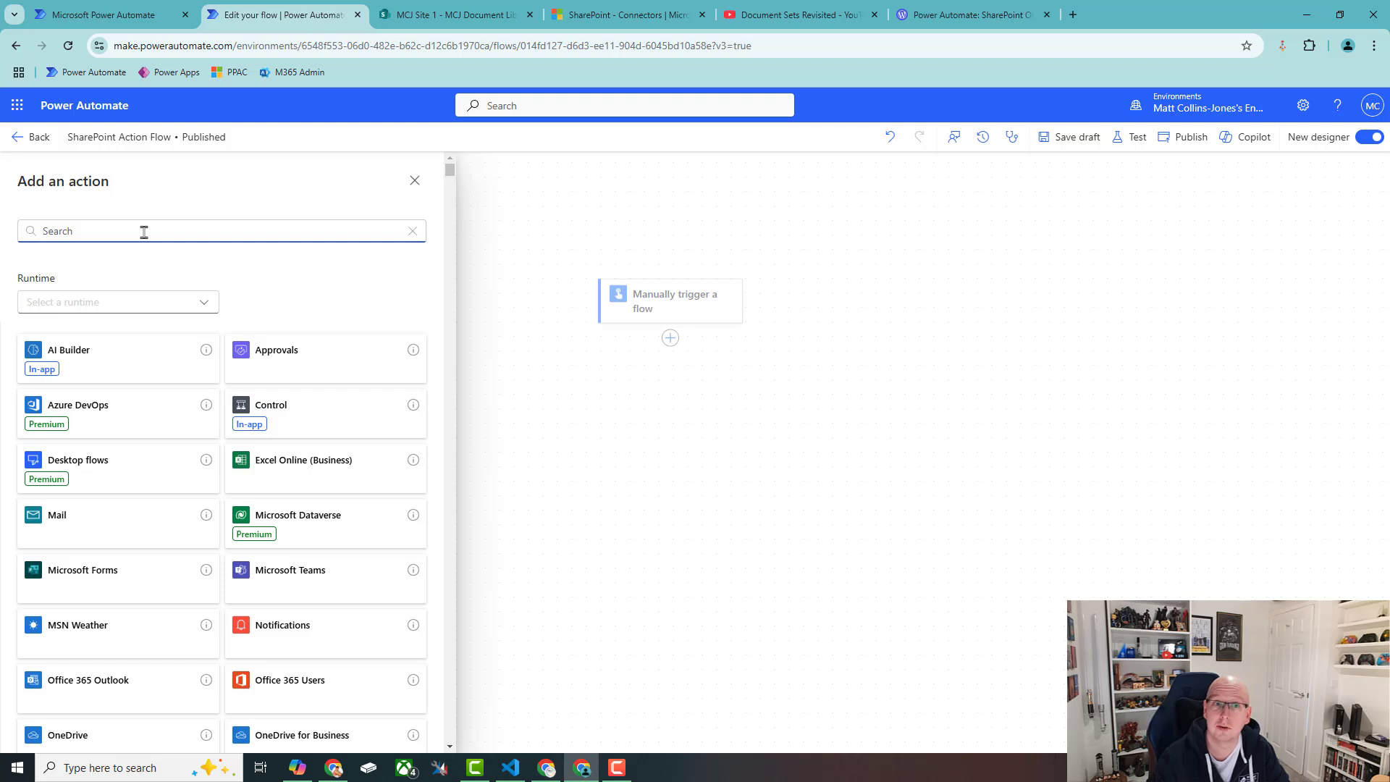
pyautogui.write('Share')
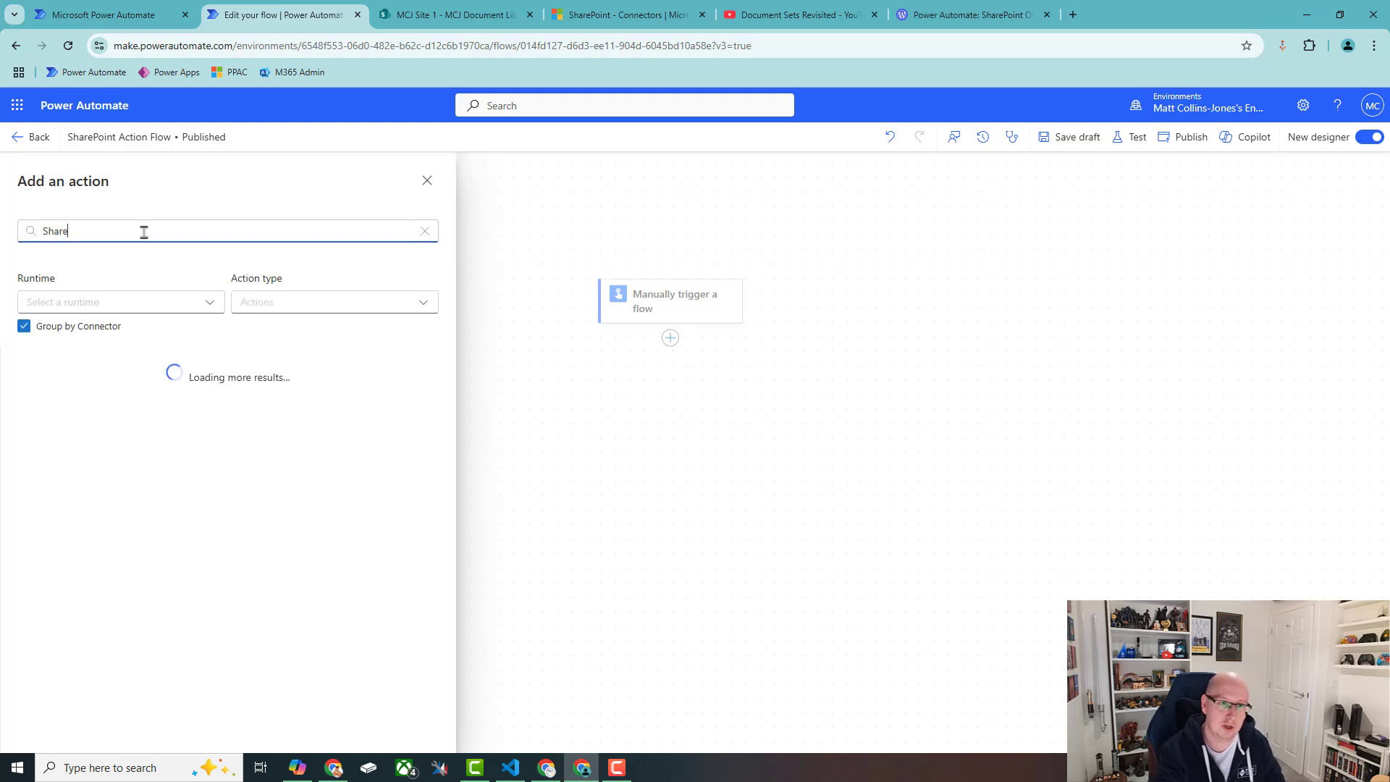
pyautogui.write('Point')
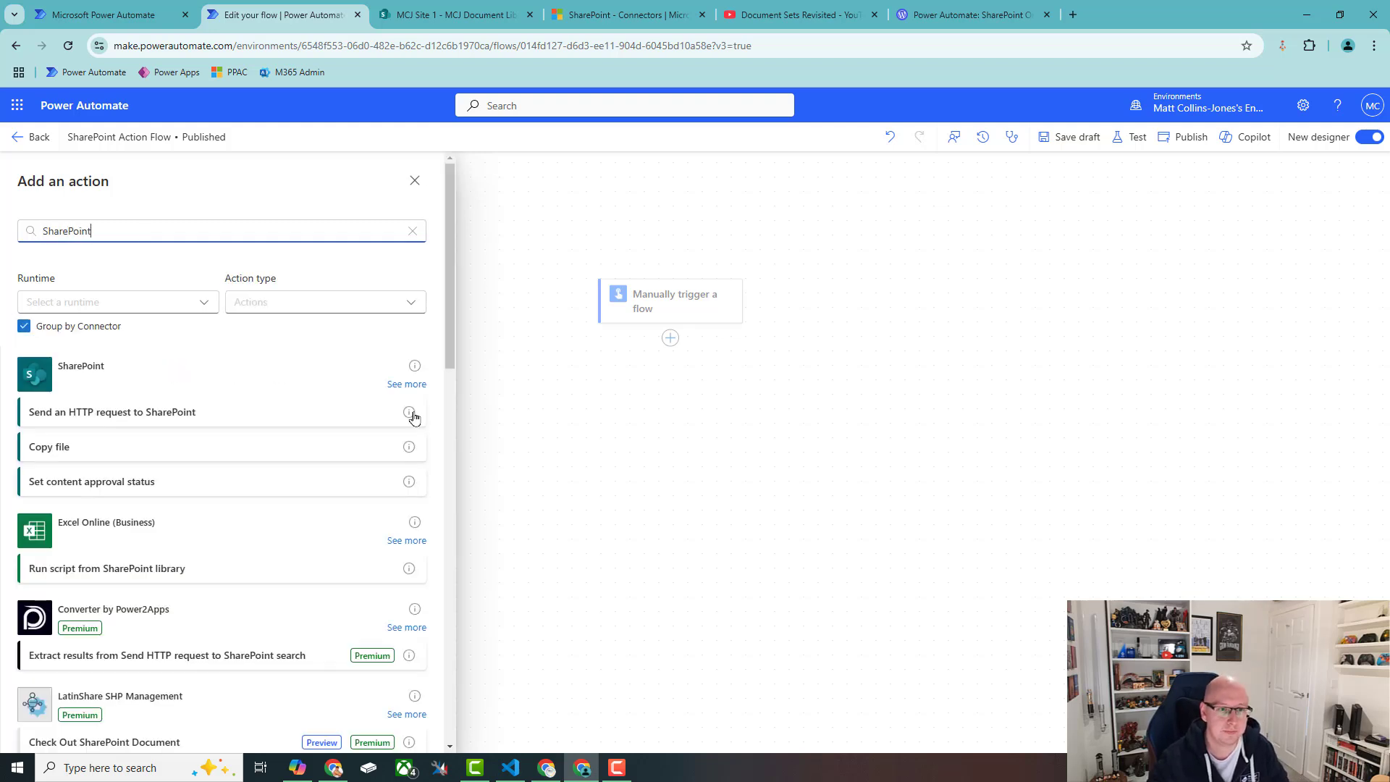
pyautogui.click(403, 383)
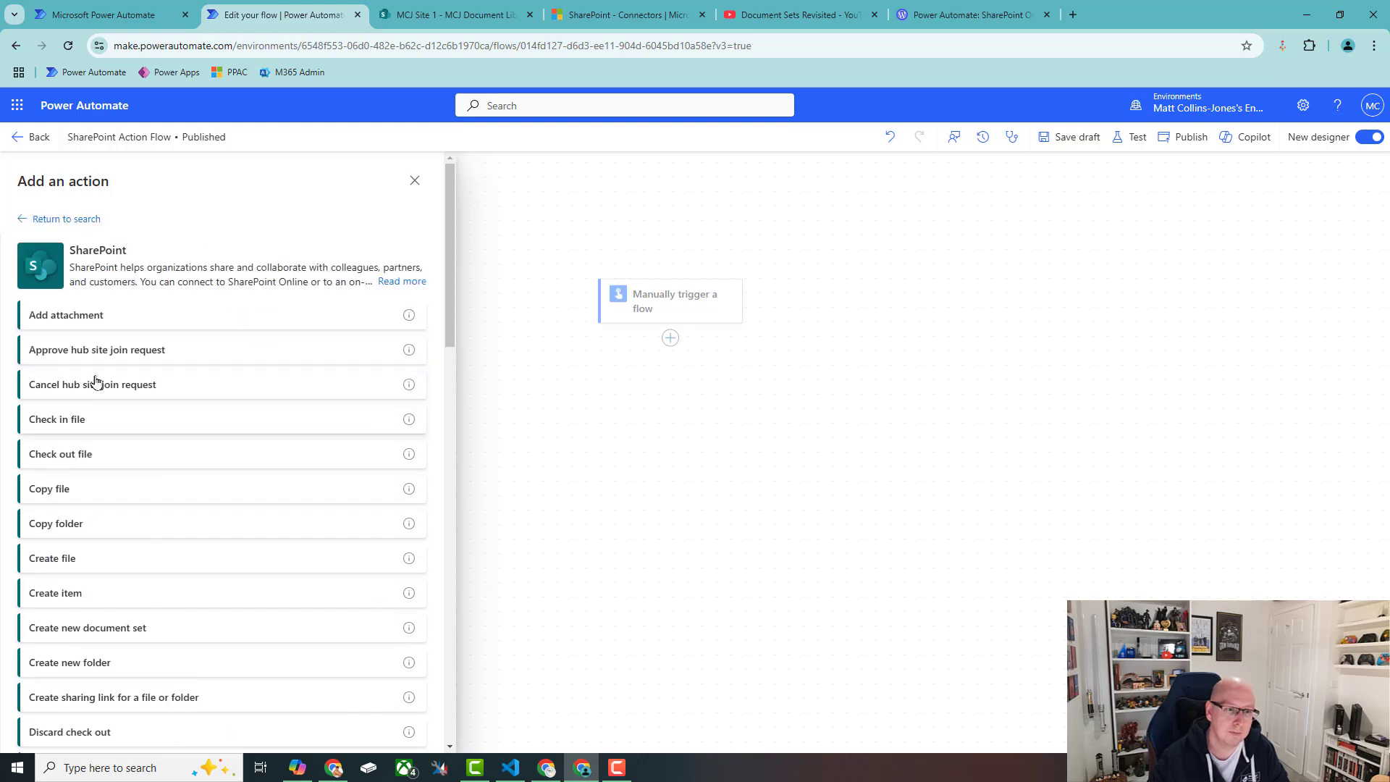
pyautogui.scroll(-1, 144, 594)
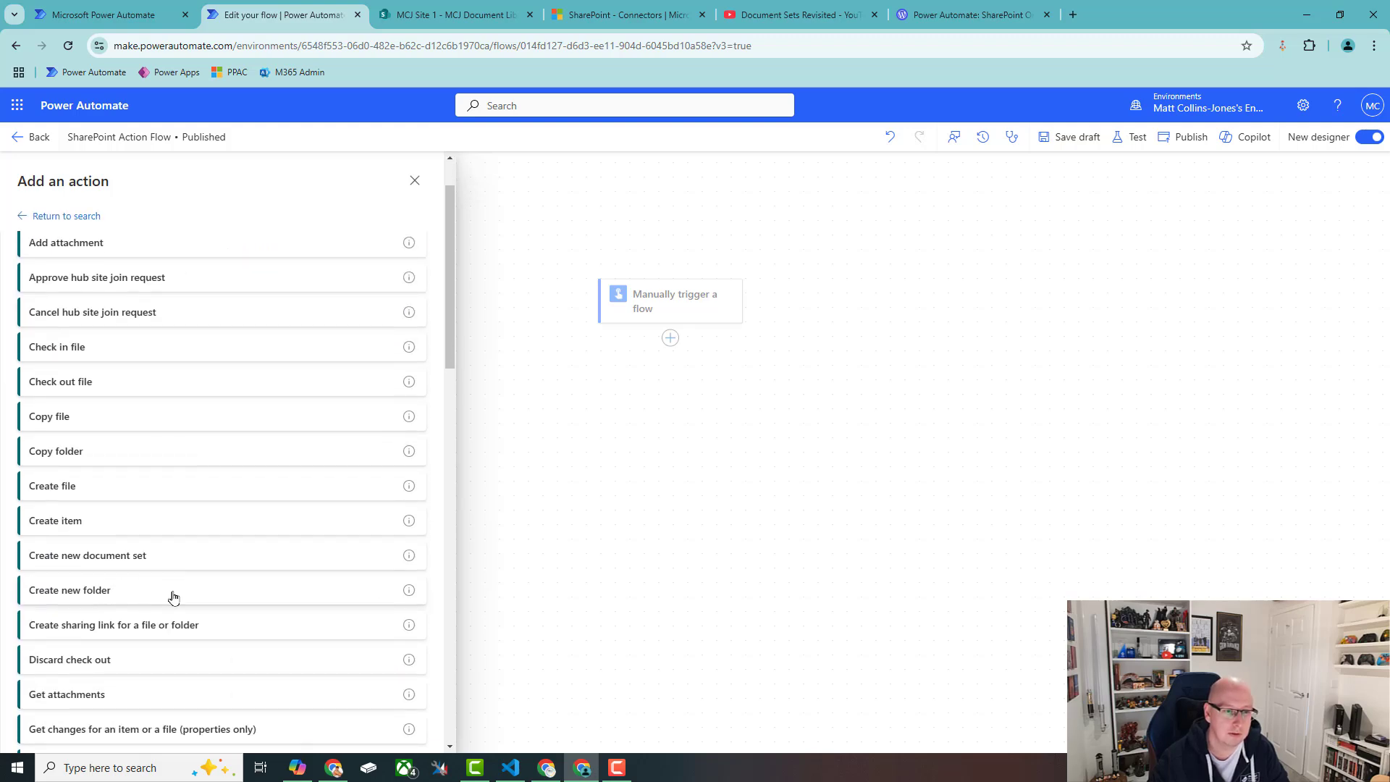
pyautogui.click(173, 596)
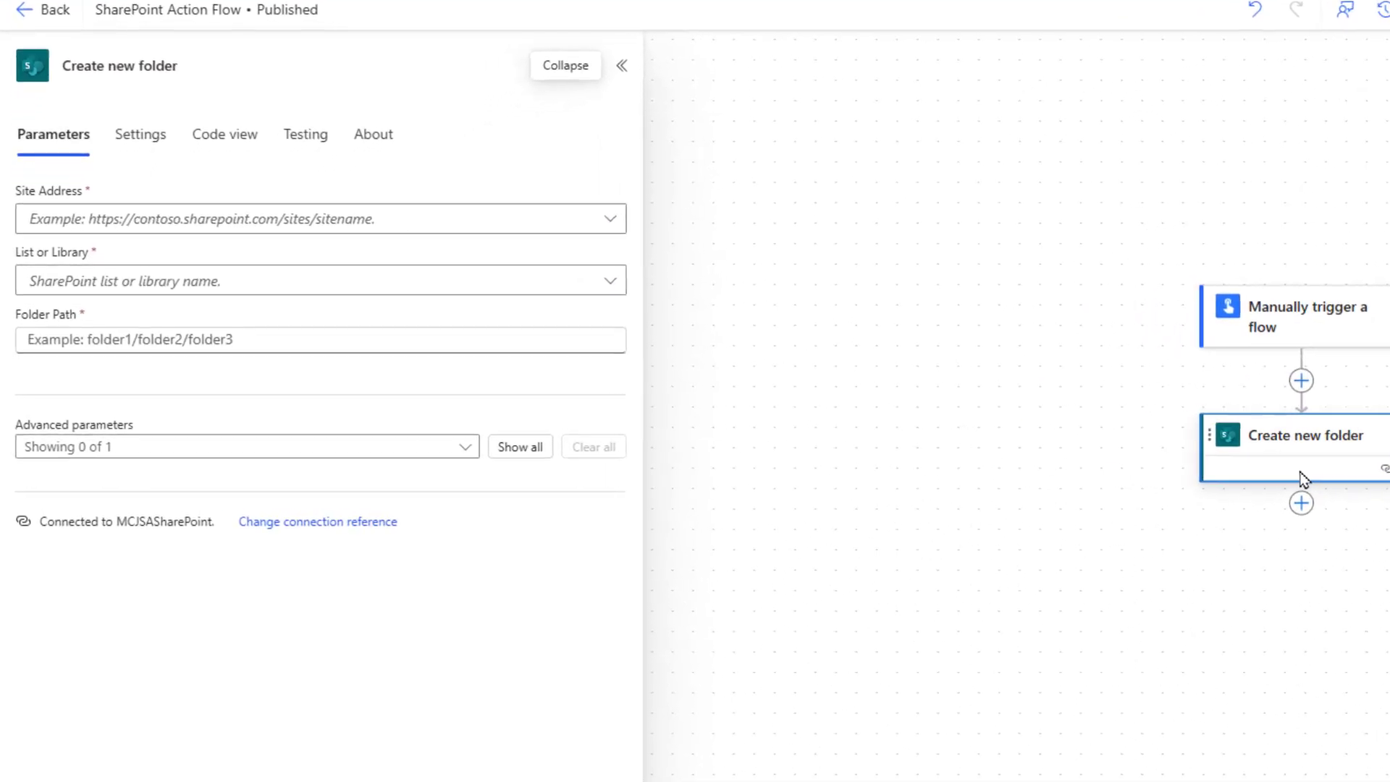
# - Configure the folder action with site MCJ Site 1, library MCJ Document Library and folder path MCJTestPAFolder
pyautogui.click(609, 221)
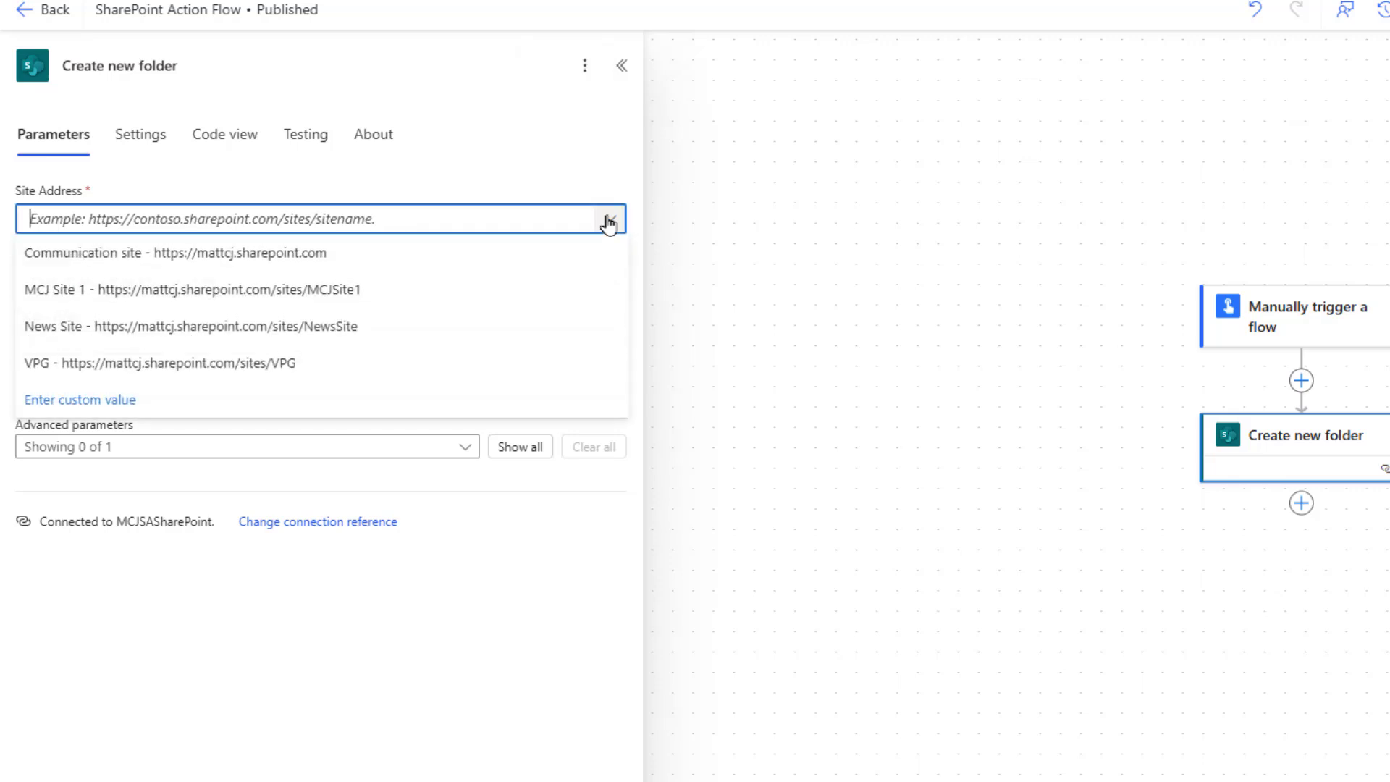
pyautogui.click(157, 293)
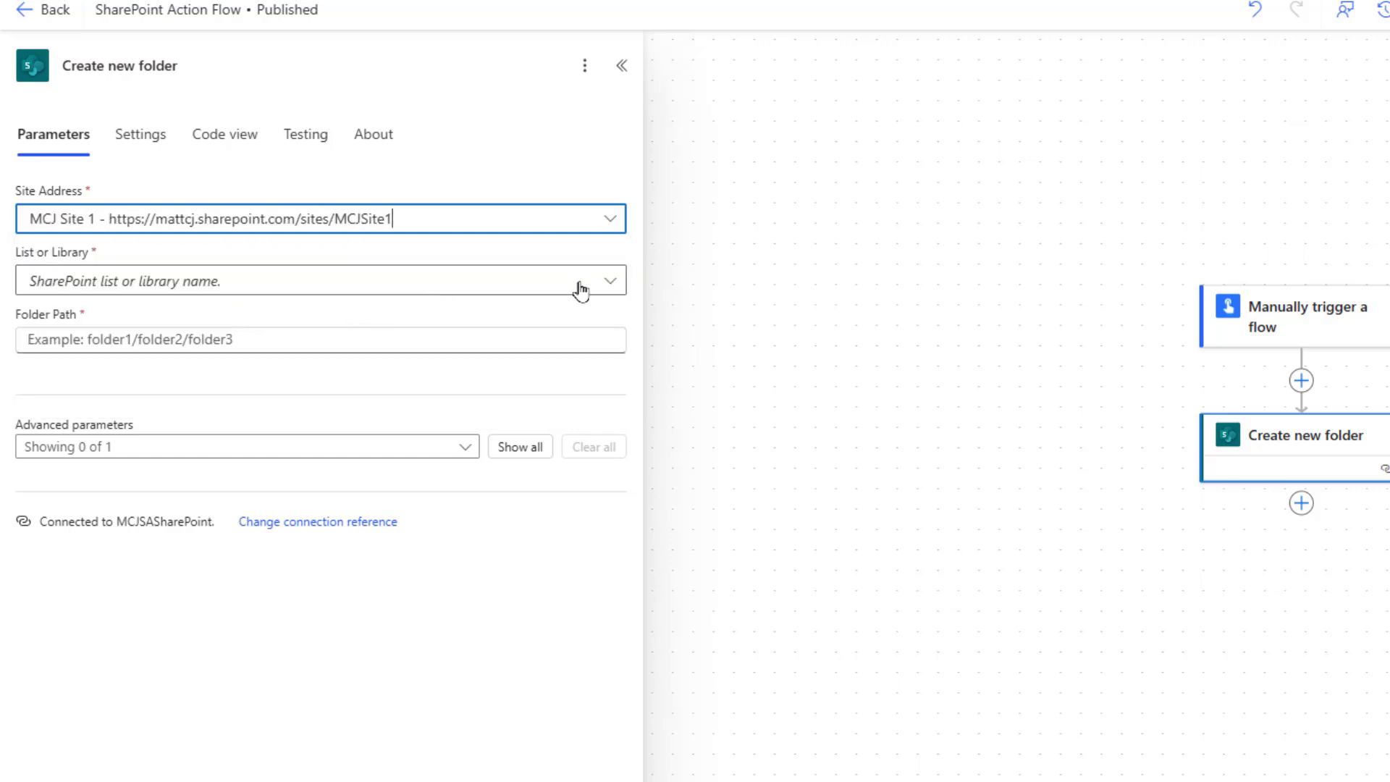
pyautogui.click(611, 288)
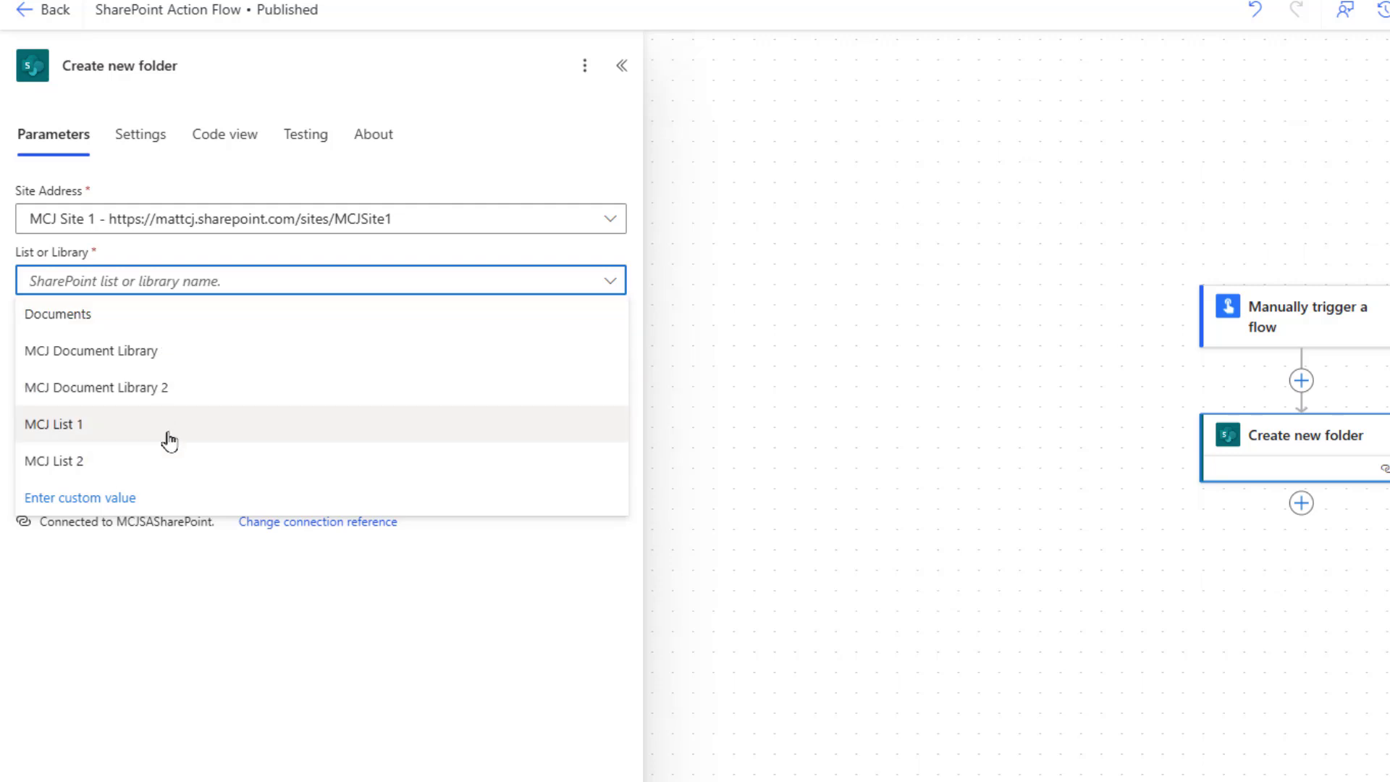
pyautogui.click(170, 358)
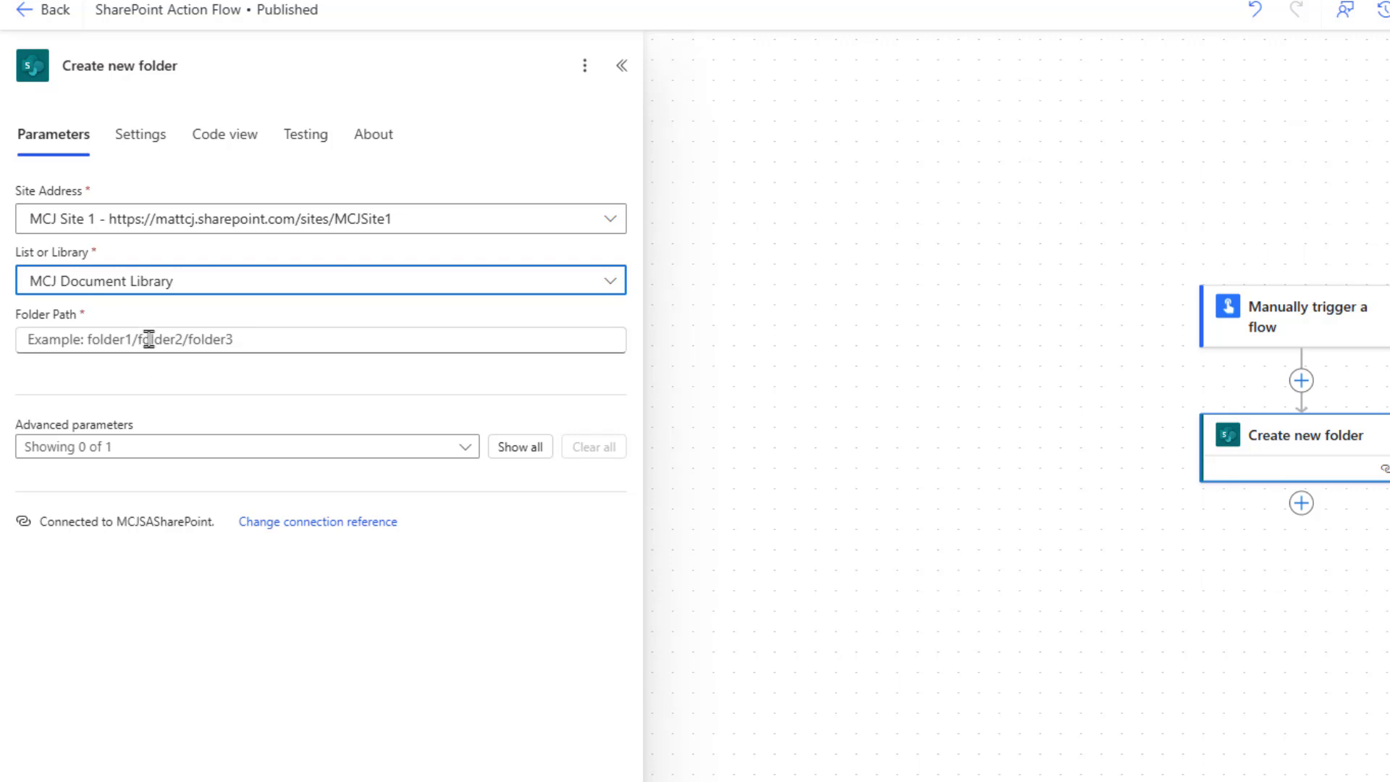
pyautogui.click(295, 335)
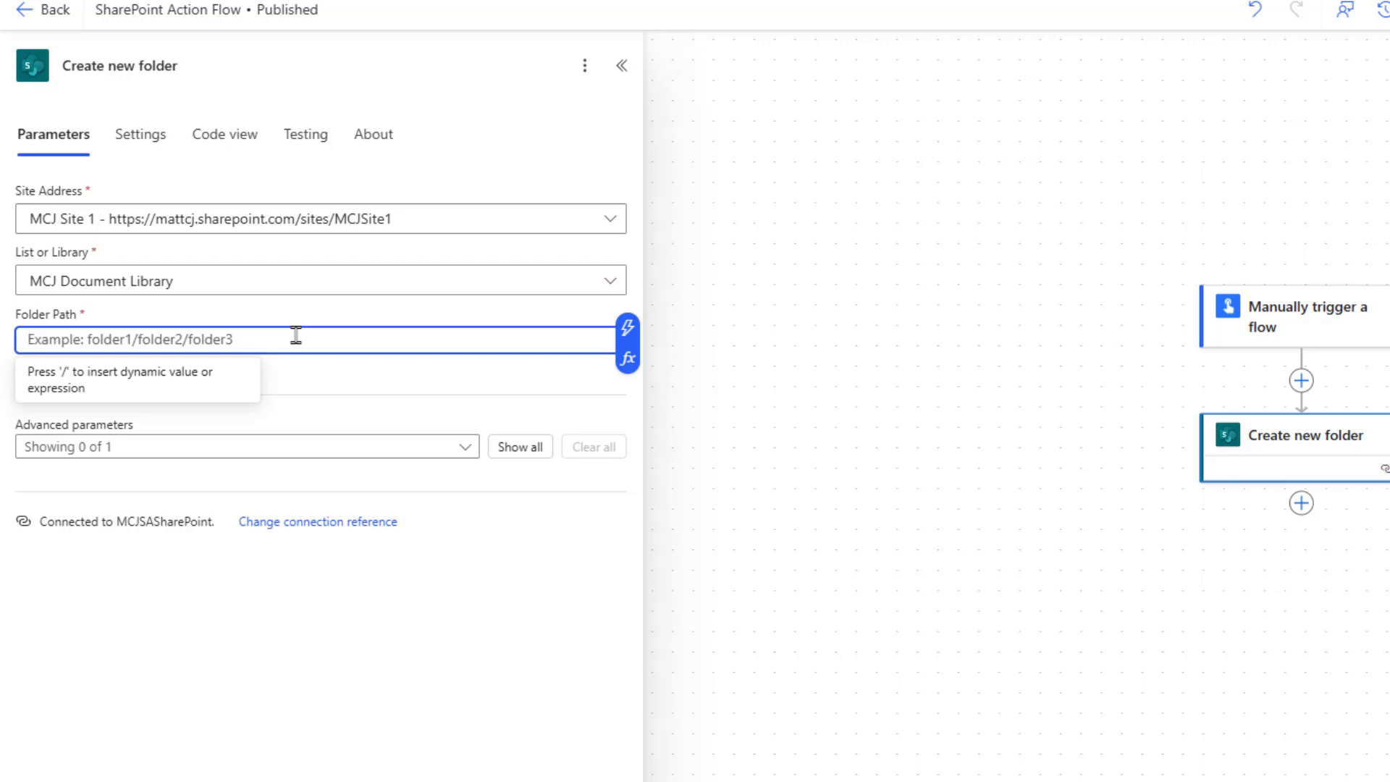
pyautogui.write('MCJTestPAFolder')
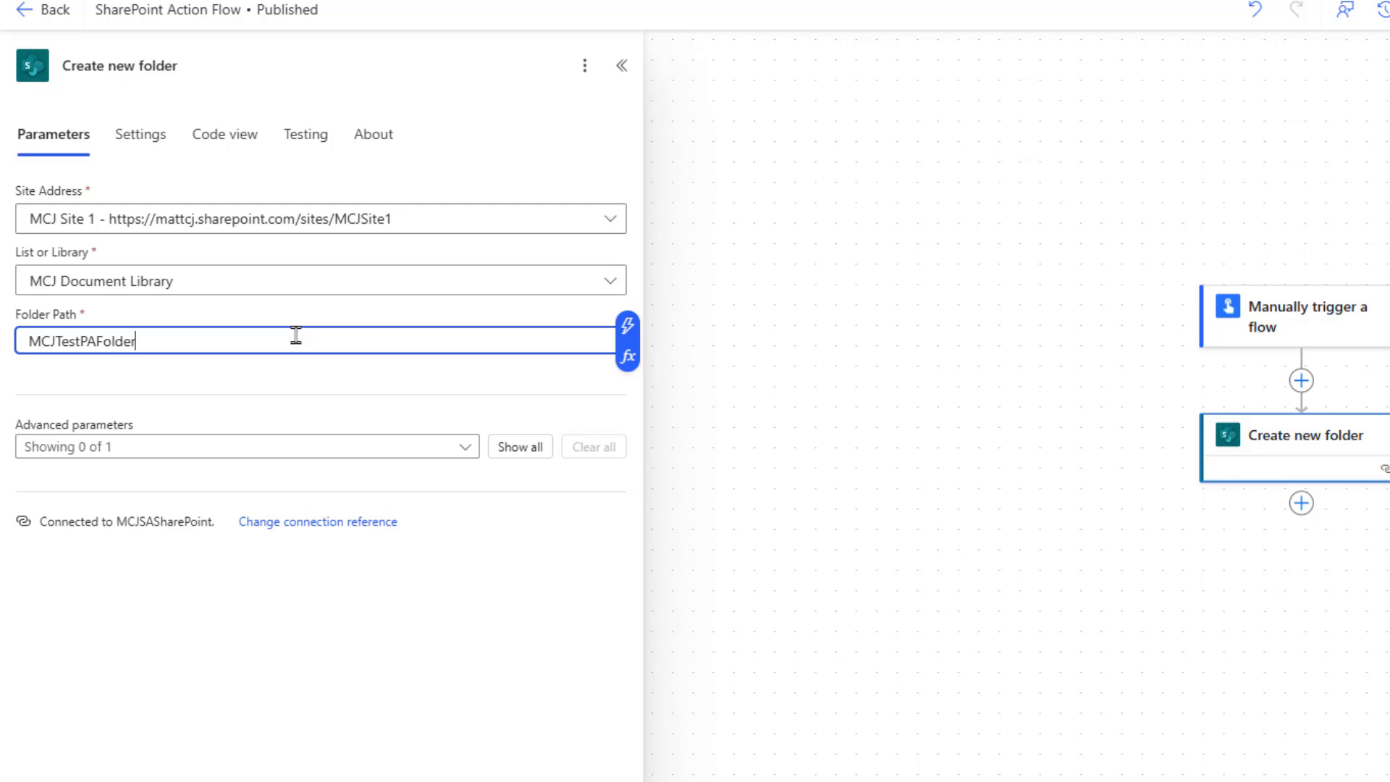
# - Show the action's advanced parameters and keep Limit Columns by View on Use all columns (Do not limit)
pyautogui.click(518, 450)
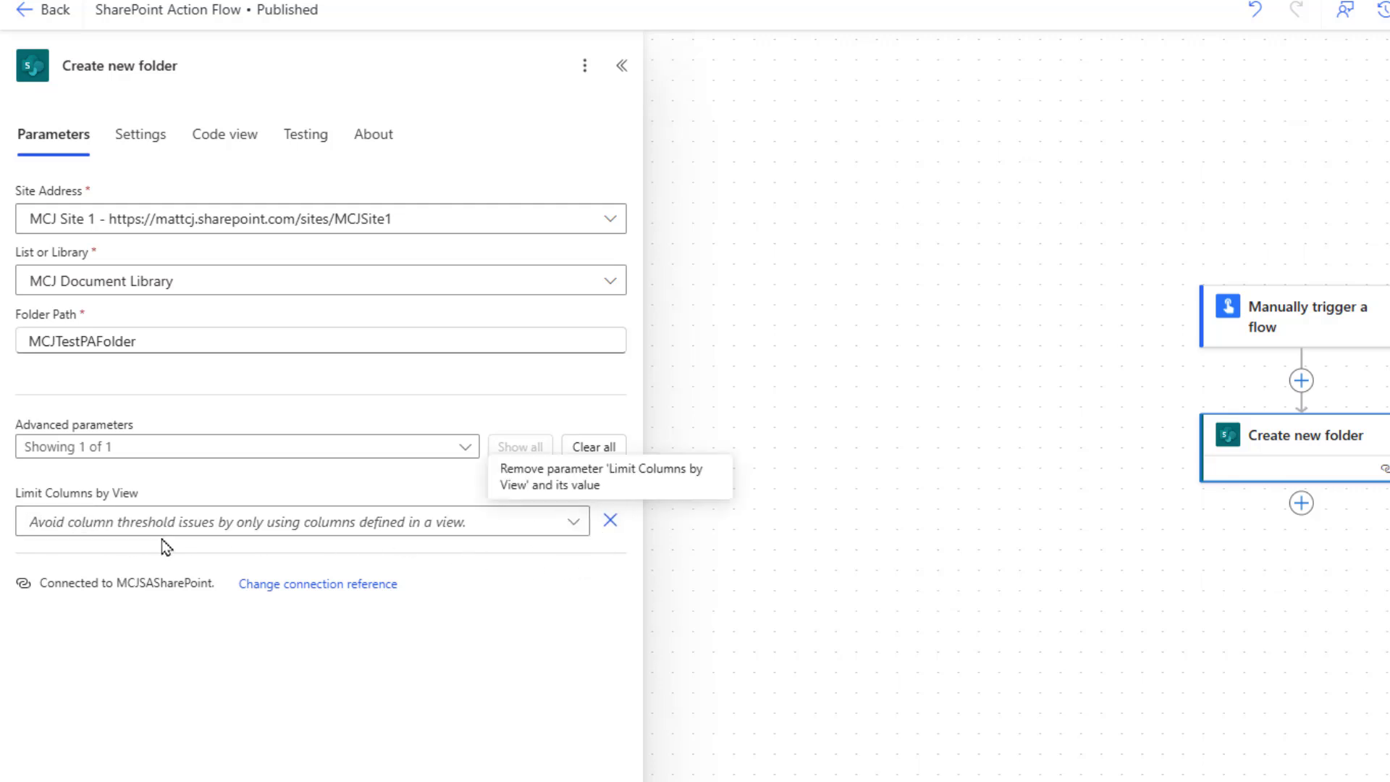
pyautogui.click(572, 521)
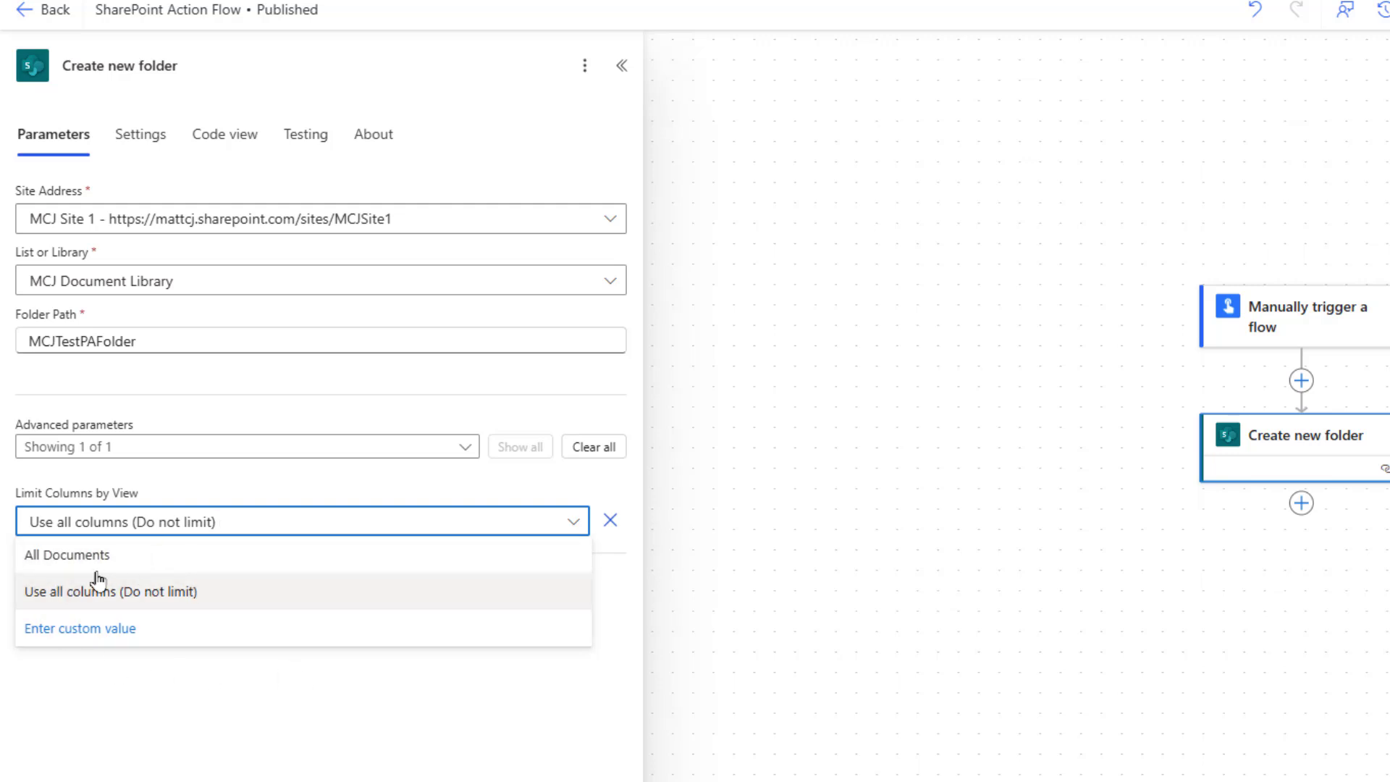
pyautogui.click(335, 697)
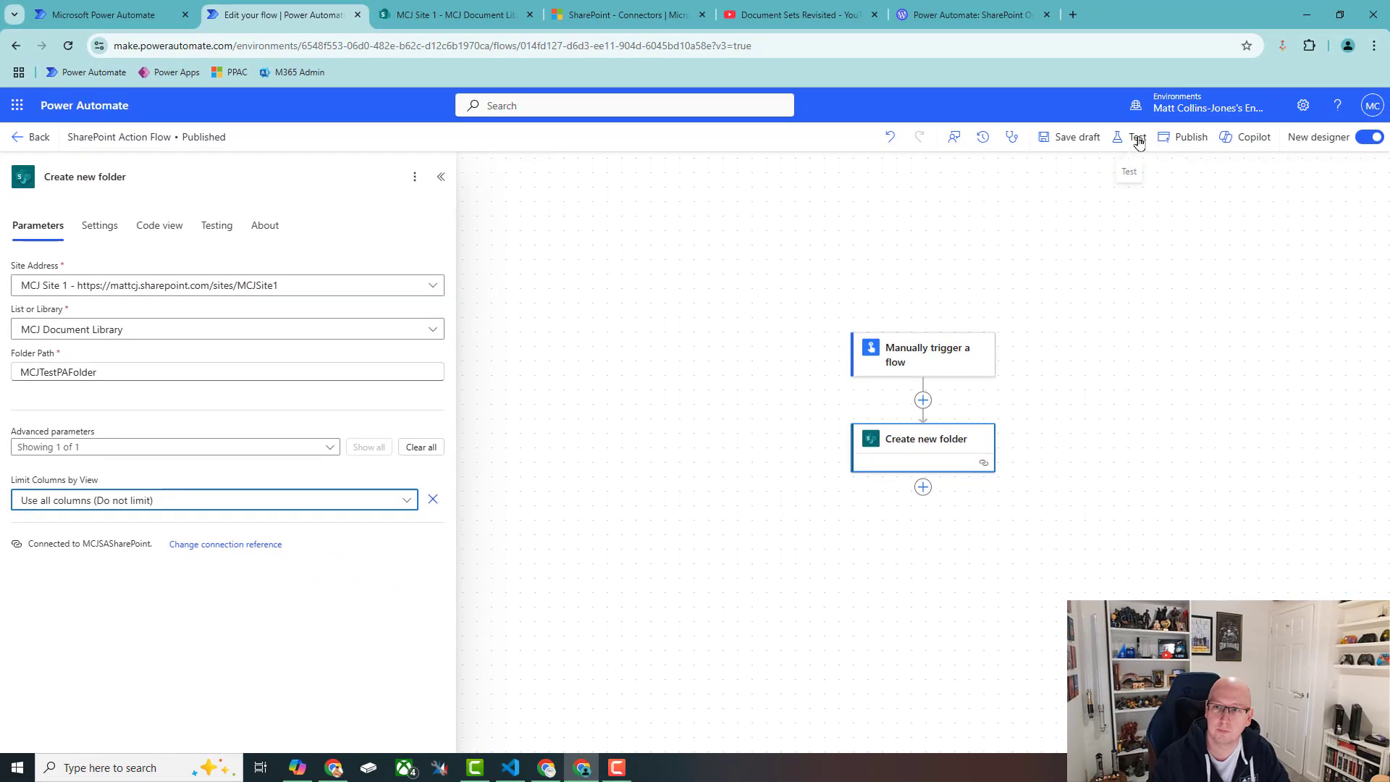
# - Publish the flow and run a manual test of it
pyautogui.click(1137, 140)
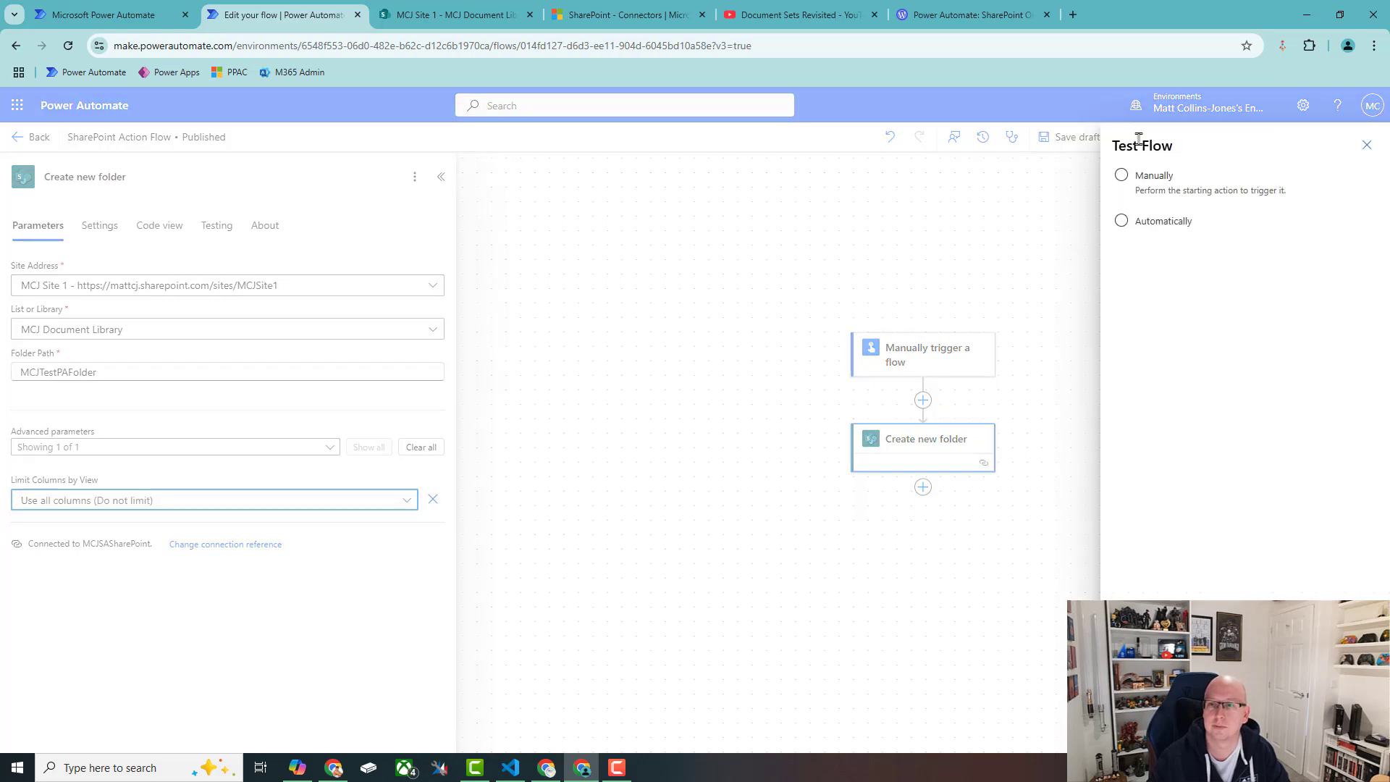
pyautogui.click(1121, 175)
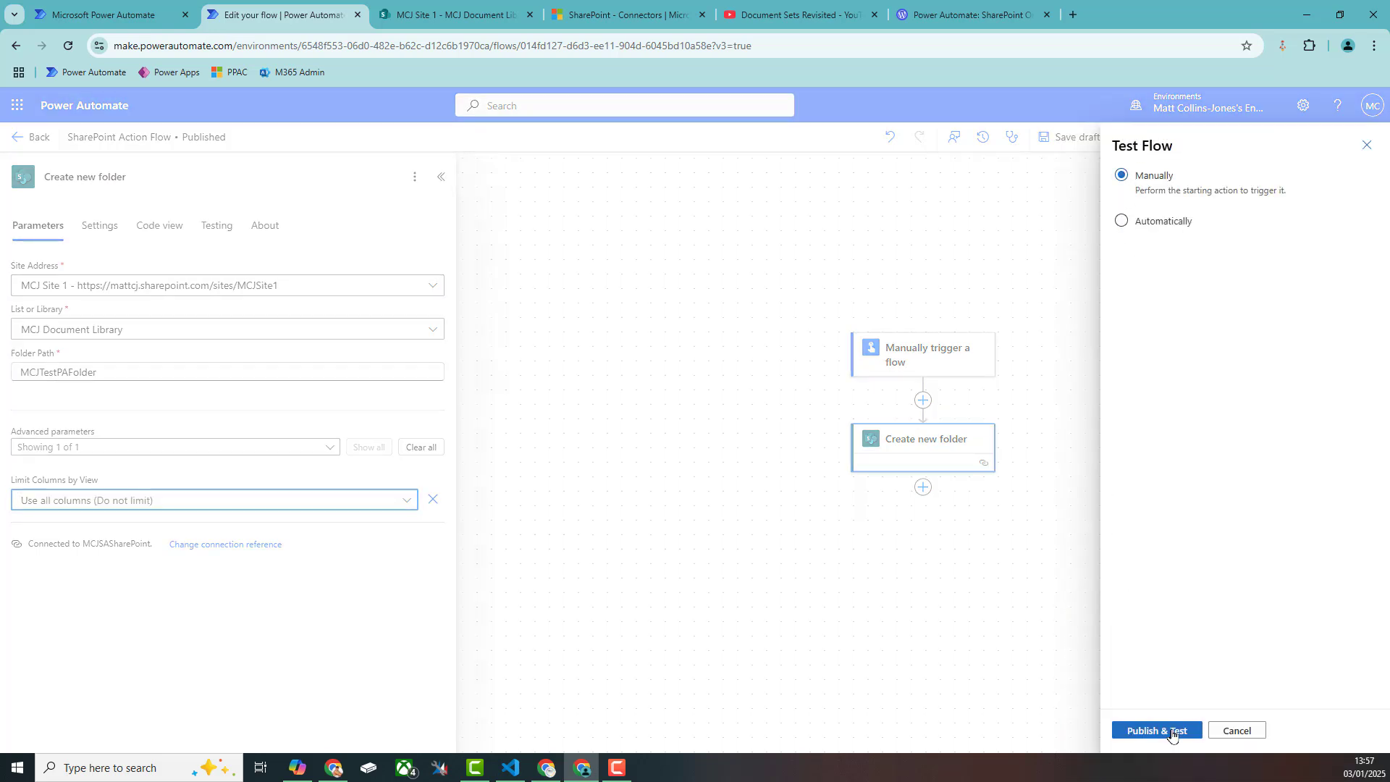
pyautogui.click(1155, 730)
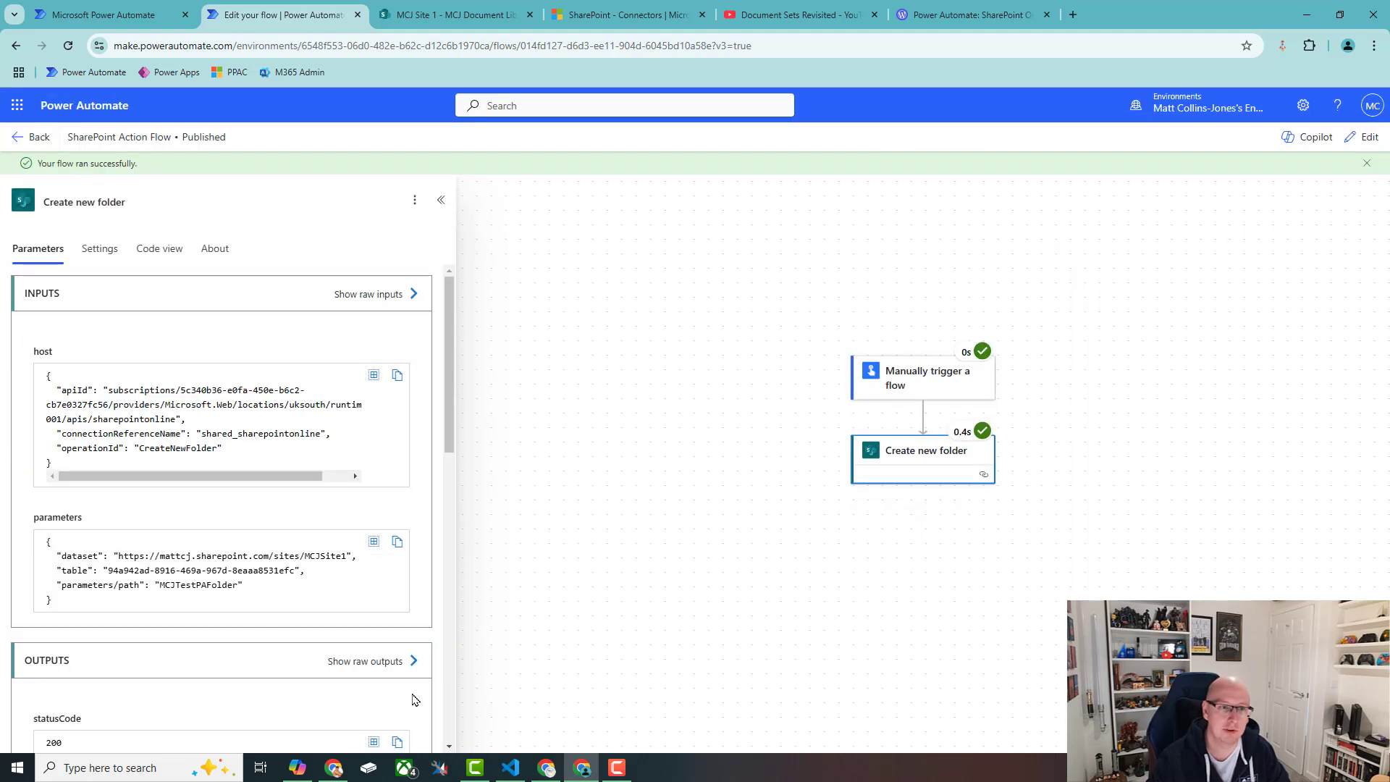
# - Review the folder action's run outputs and open MCJTestPAFolder in SharePoint's MCJ Document Library
pyautogui.scroll(-3, 362, 493)
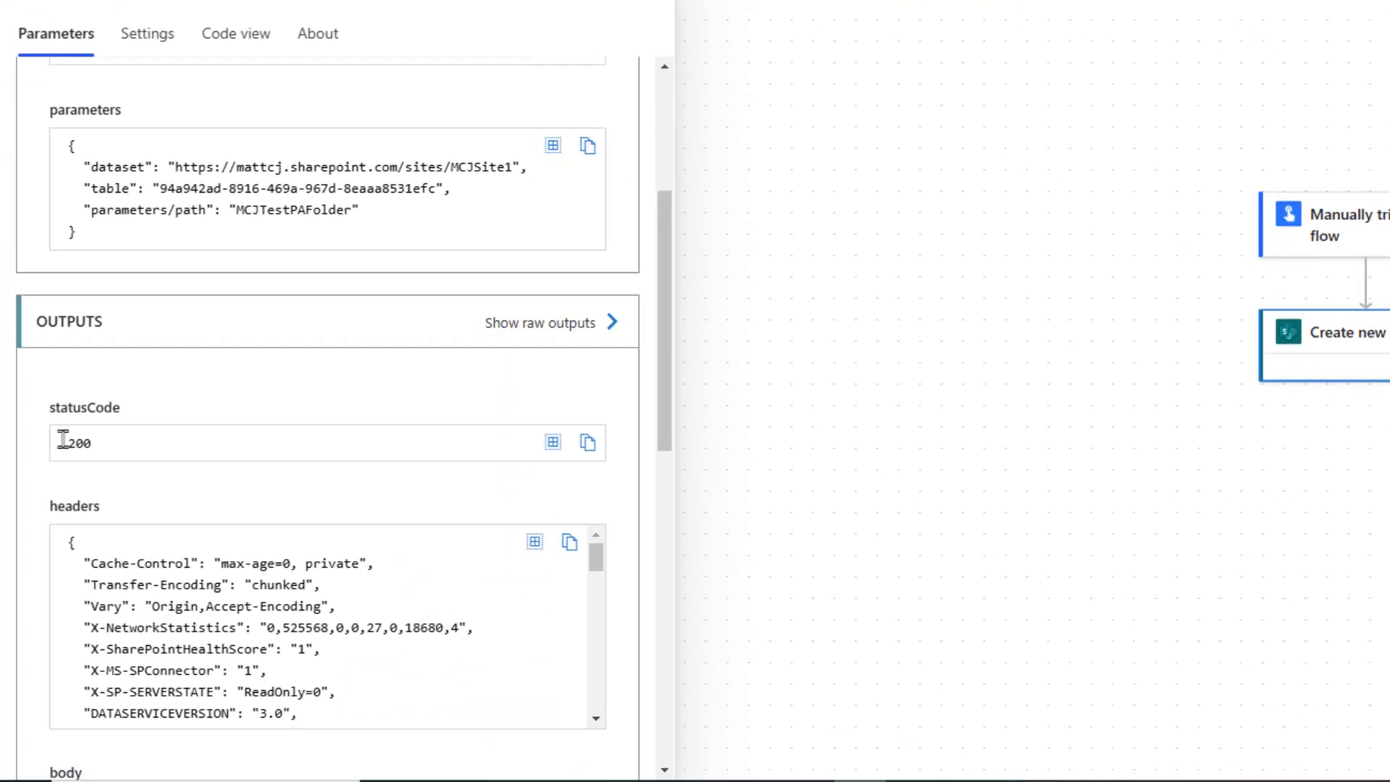
pyautogui.scroll(-3, 423, 362)
pyautogui.scroll(-2, 470, 420)
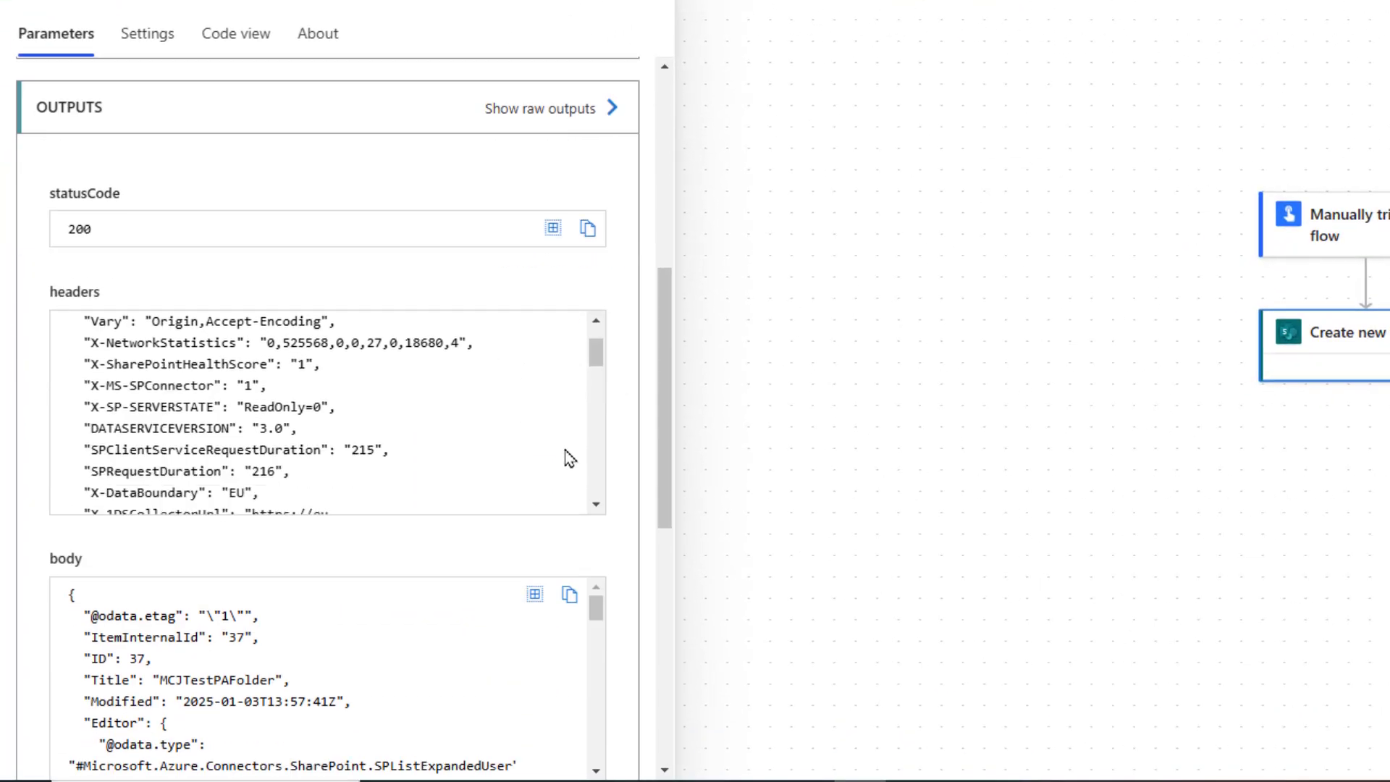
pyautogui.scroll(-2, 622, 557)
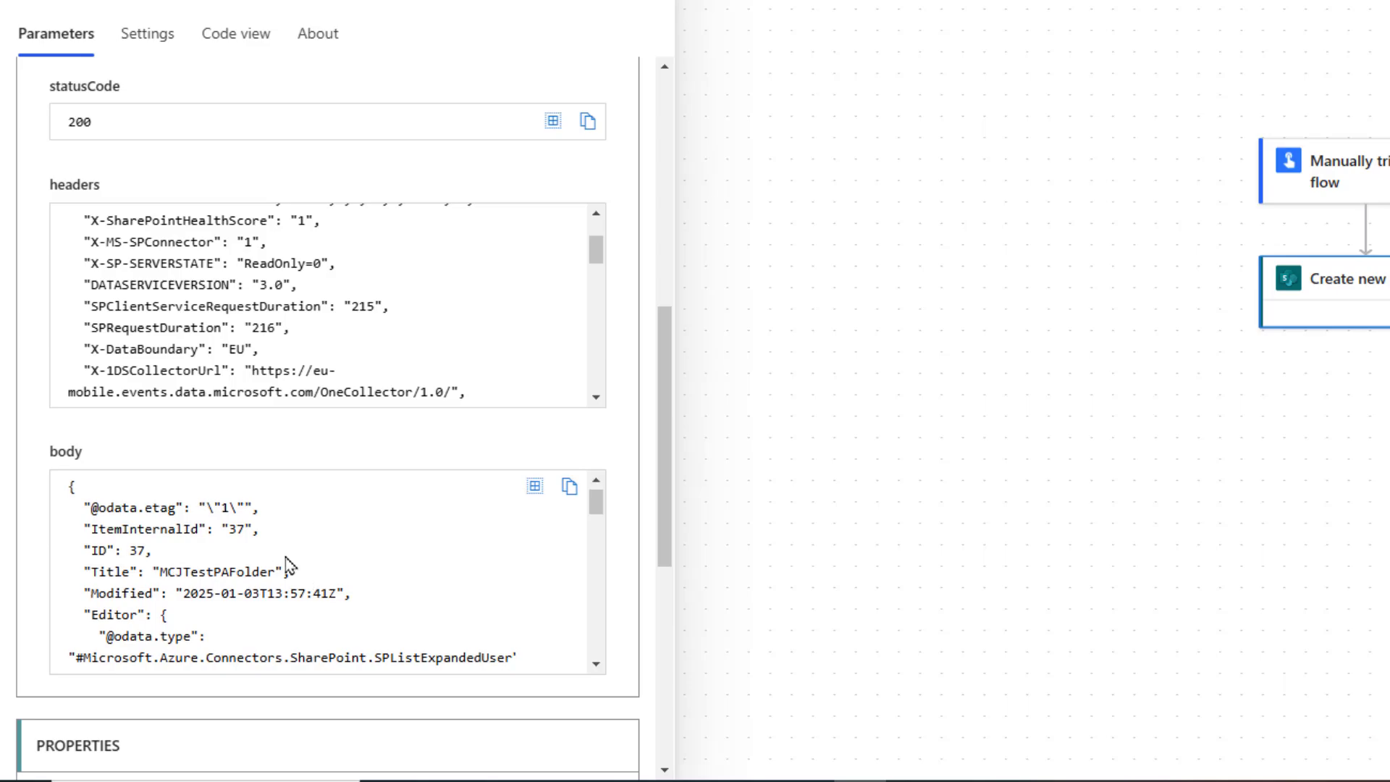
pyautogui.scroll(-4, 312, 571)
pyautogui.scroll(-5, 365, 579)
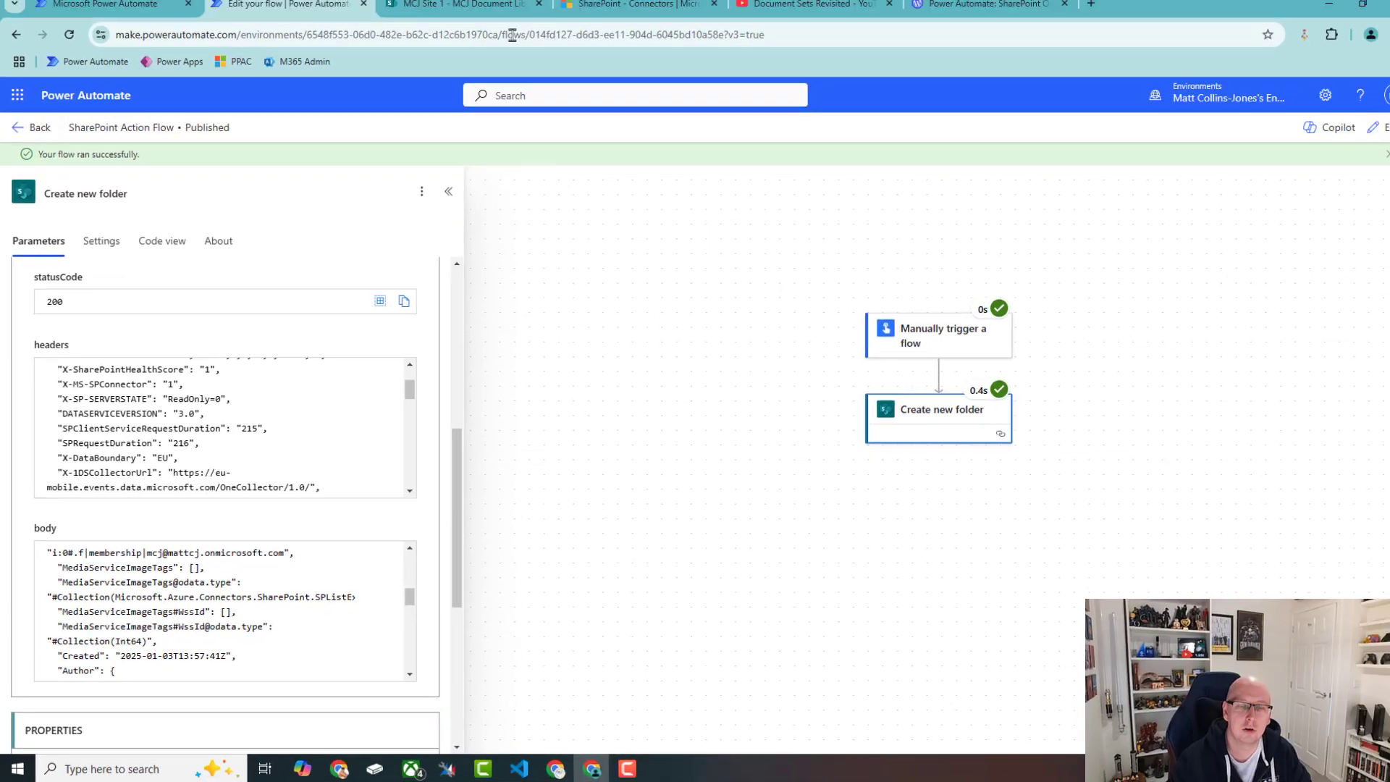
pyautogui.click(453, 4)
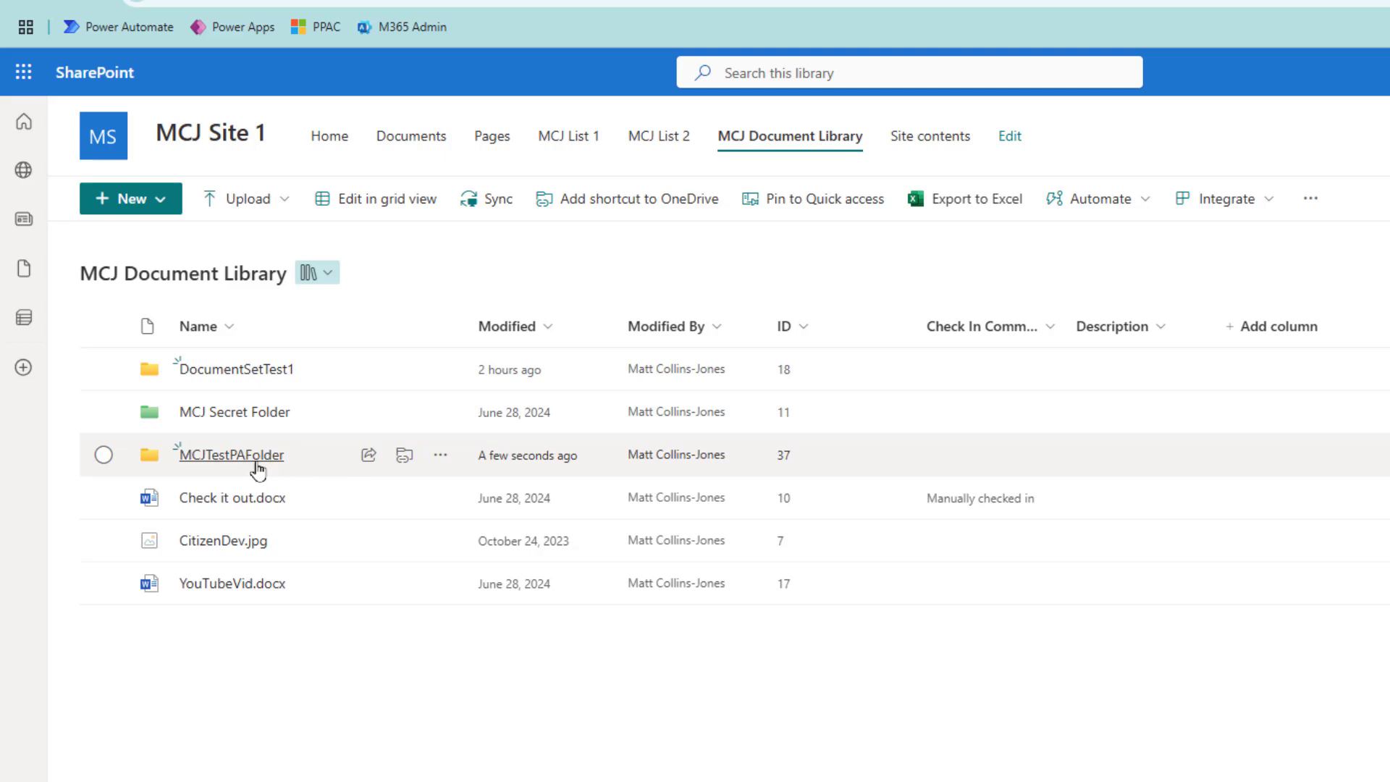
pyautogui.click(258, 471)
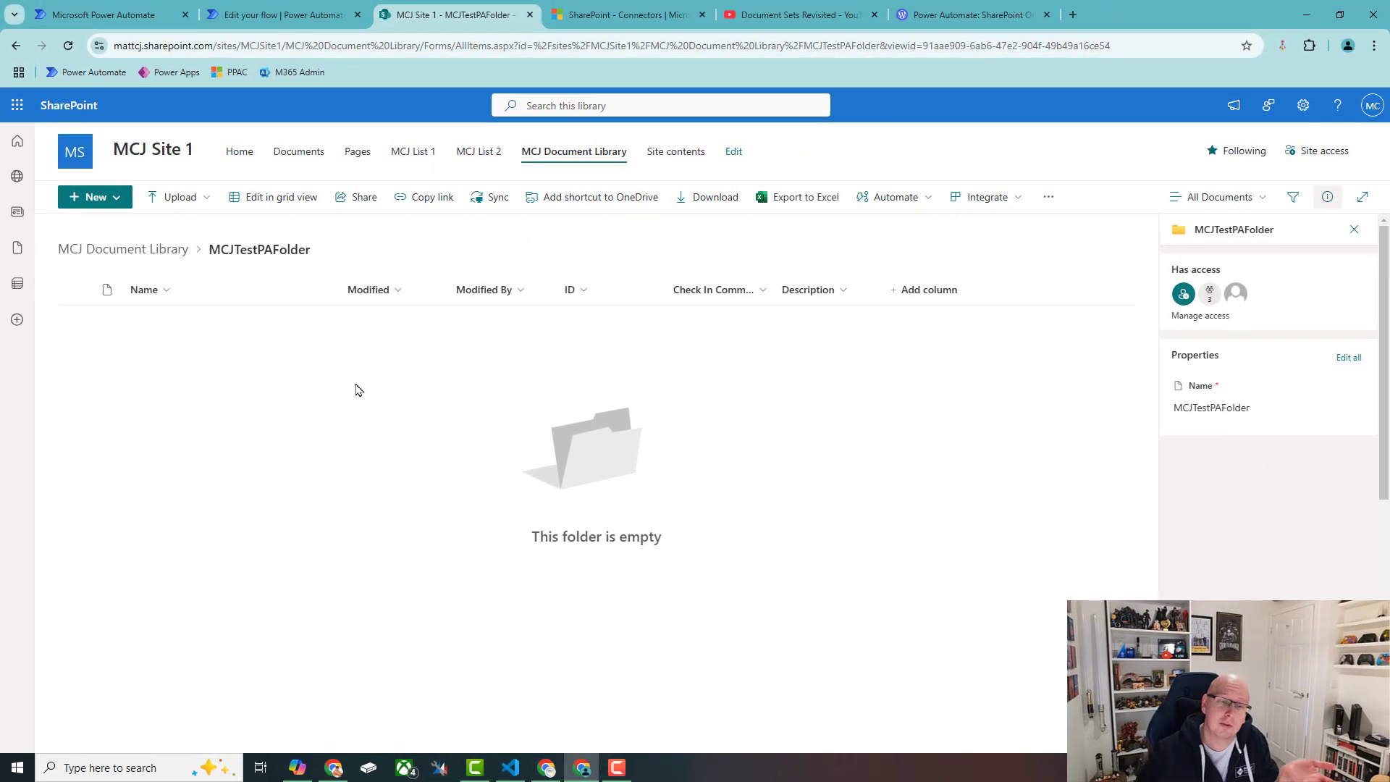
# - Return to editing the flow in Power Automate and set the folder path to MCJTestPAFolder1/Subfolder/SubSubFolder
pyautogui.click(293, 6)
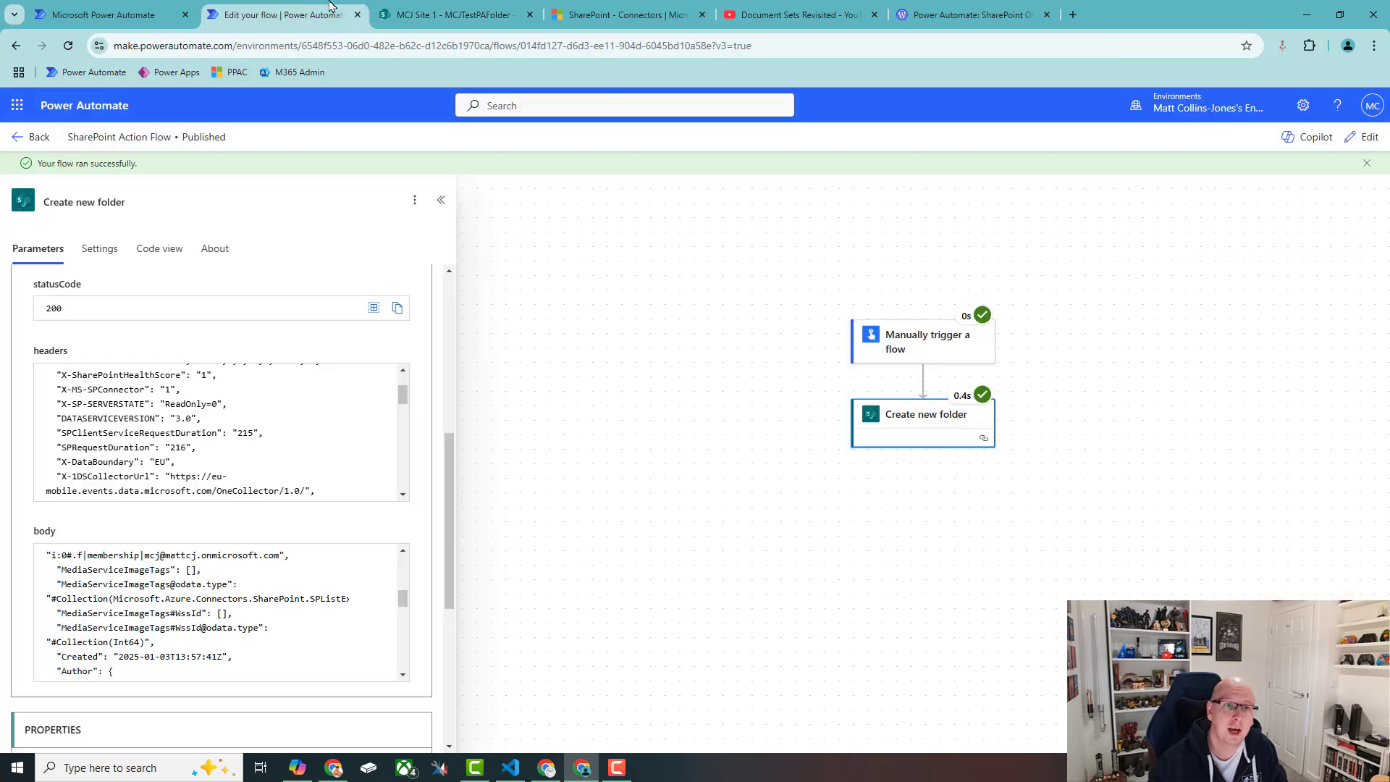
pyautogui.click(1370, 137)
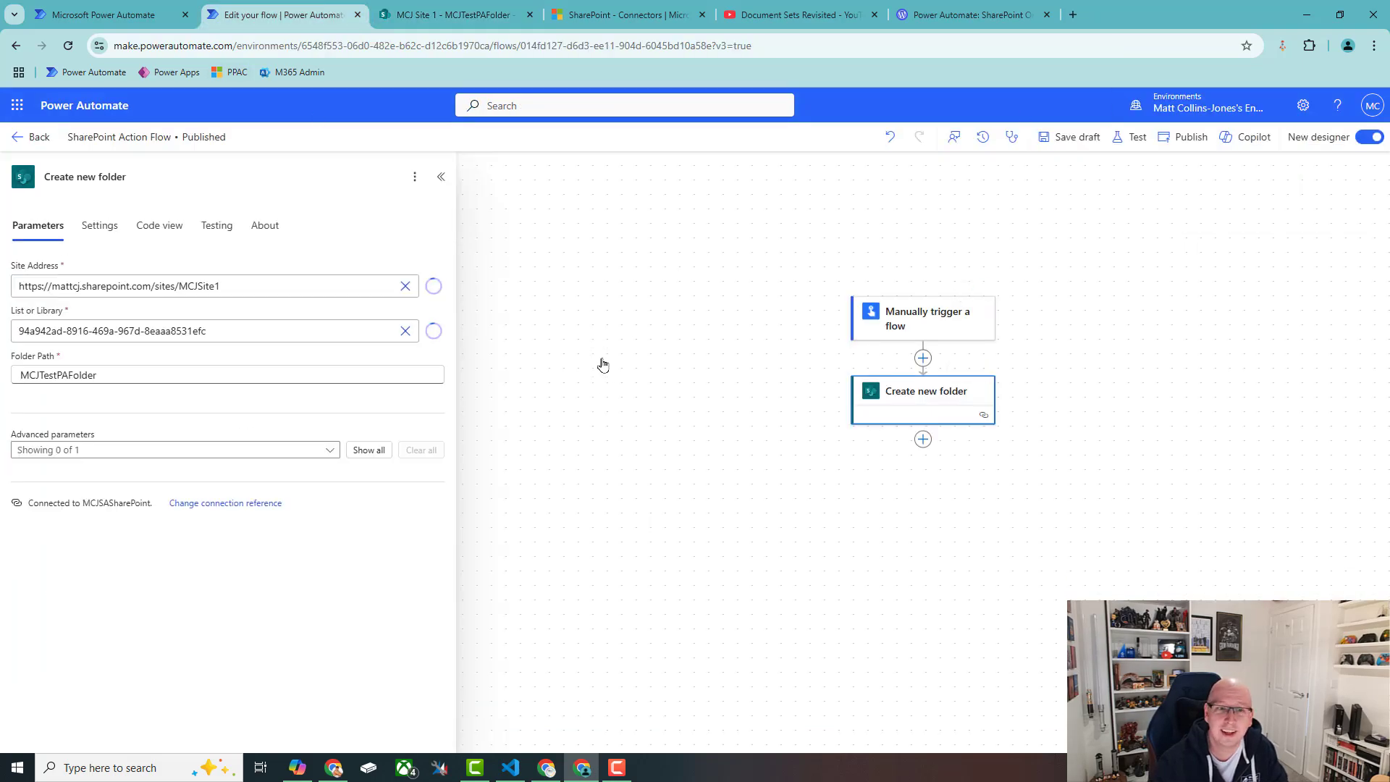
pyautogui.click(126, 372)
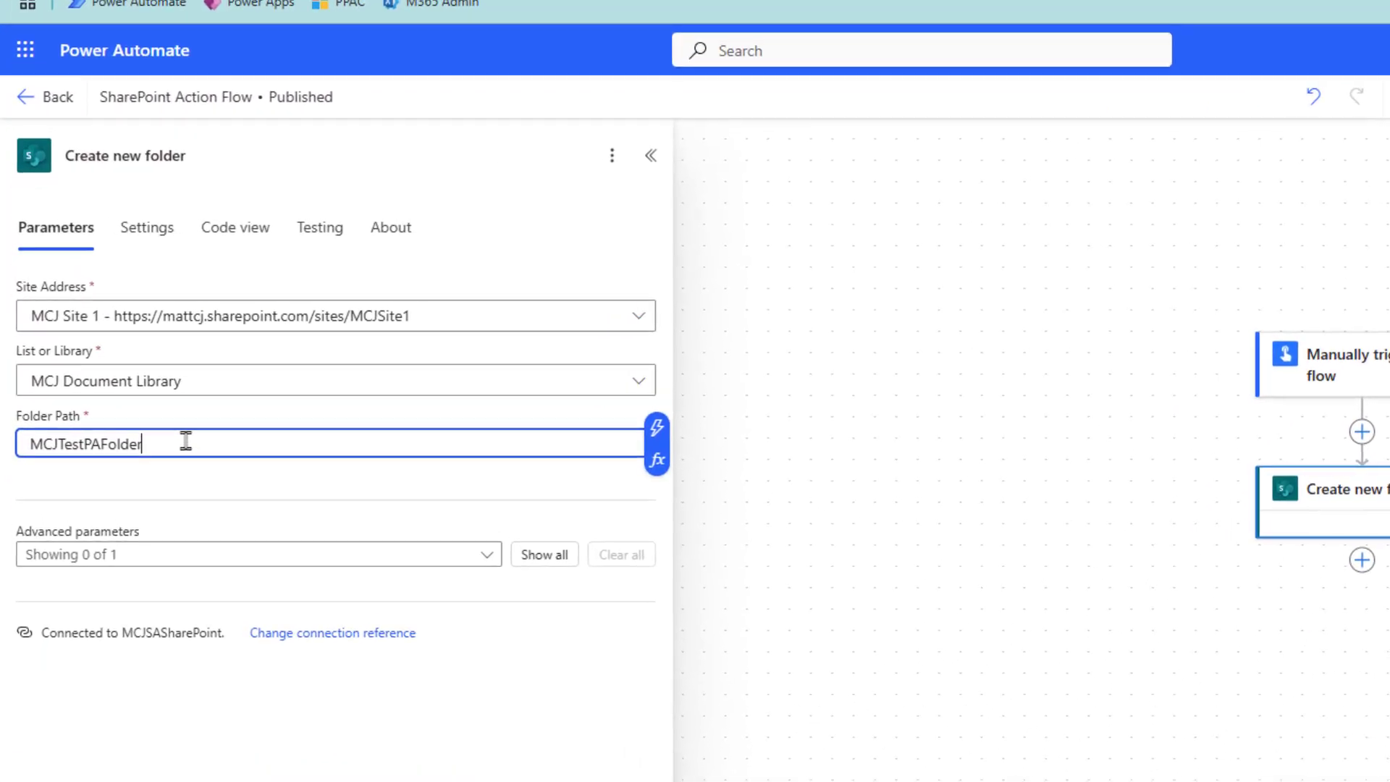
pyautogui.write('/')
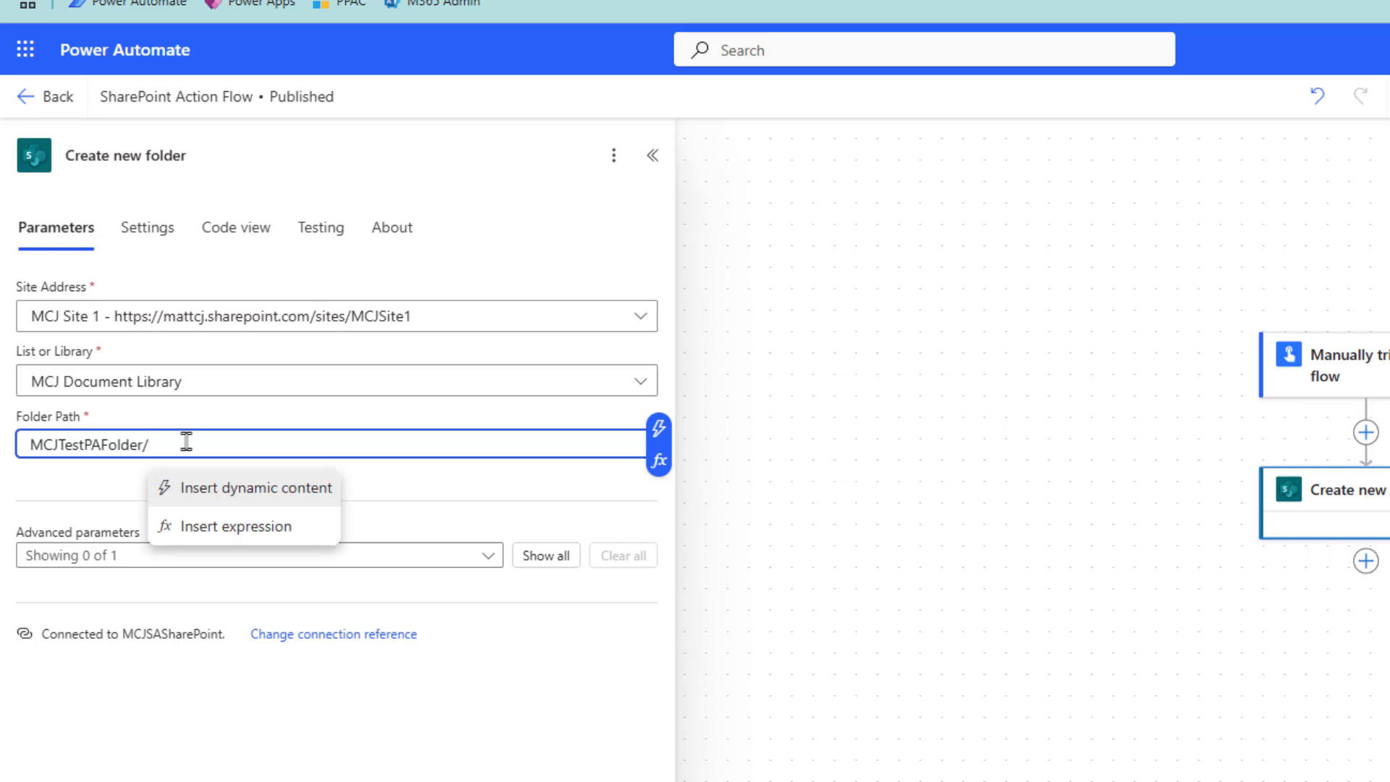
pyautogui.press('Left')
pyautogui.press('Right')
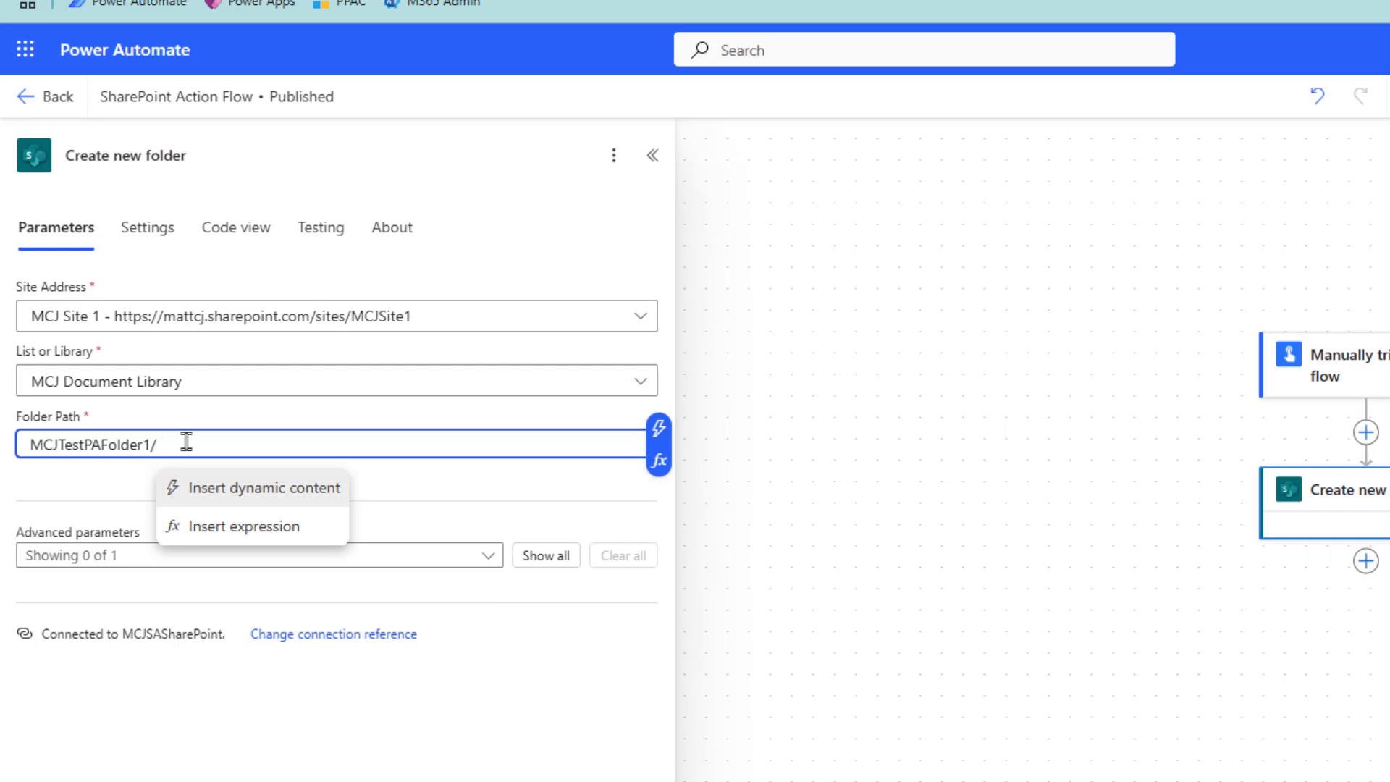
pyautogui.write('Subfolder')
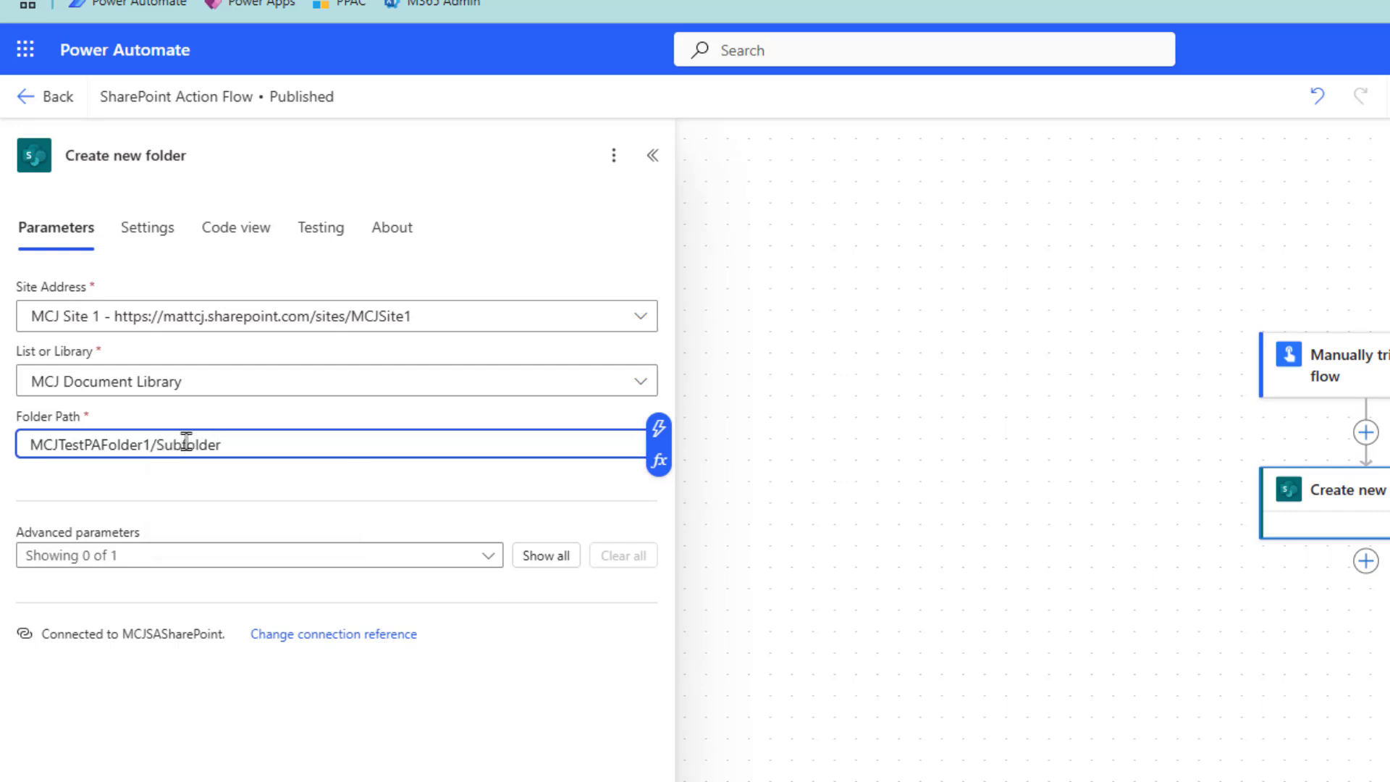
pyautogui.write('/SubSubFolder')
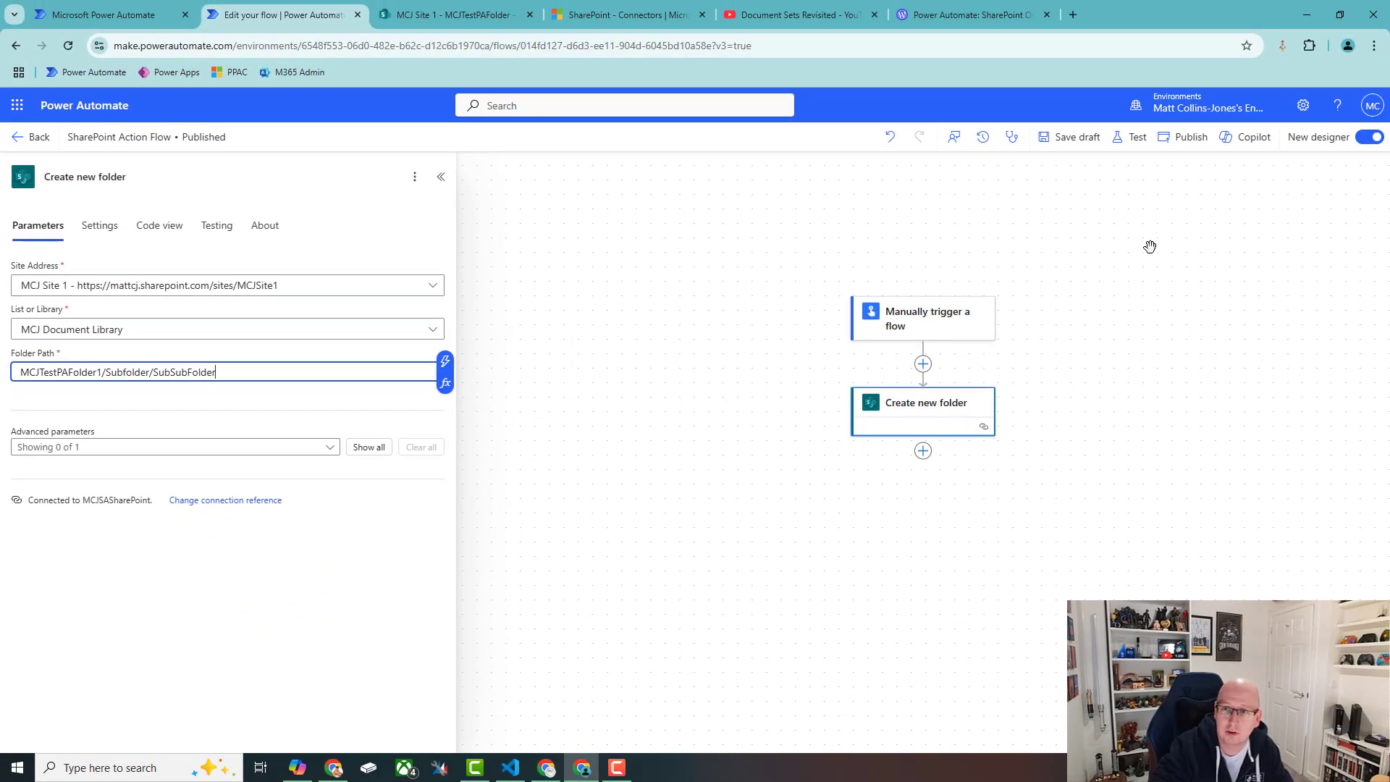
# - Publish the flow with the nested folder path and test it manually
pyautogui.click(1131, 141)
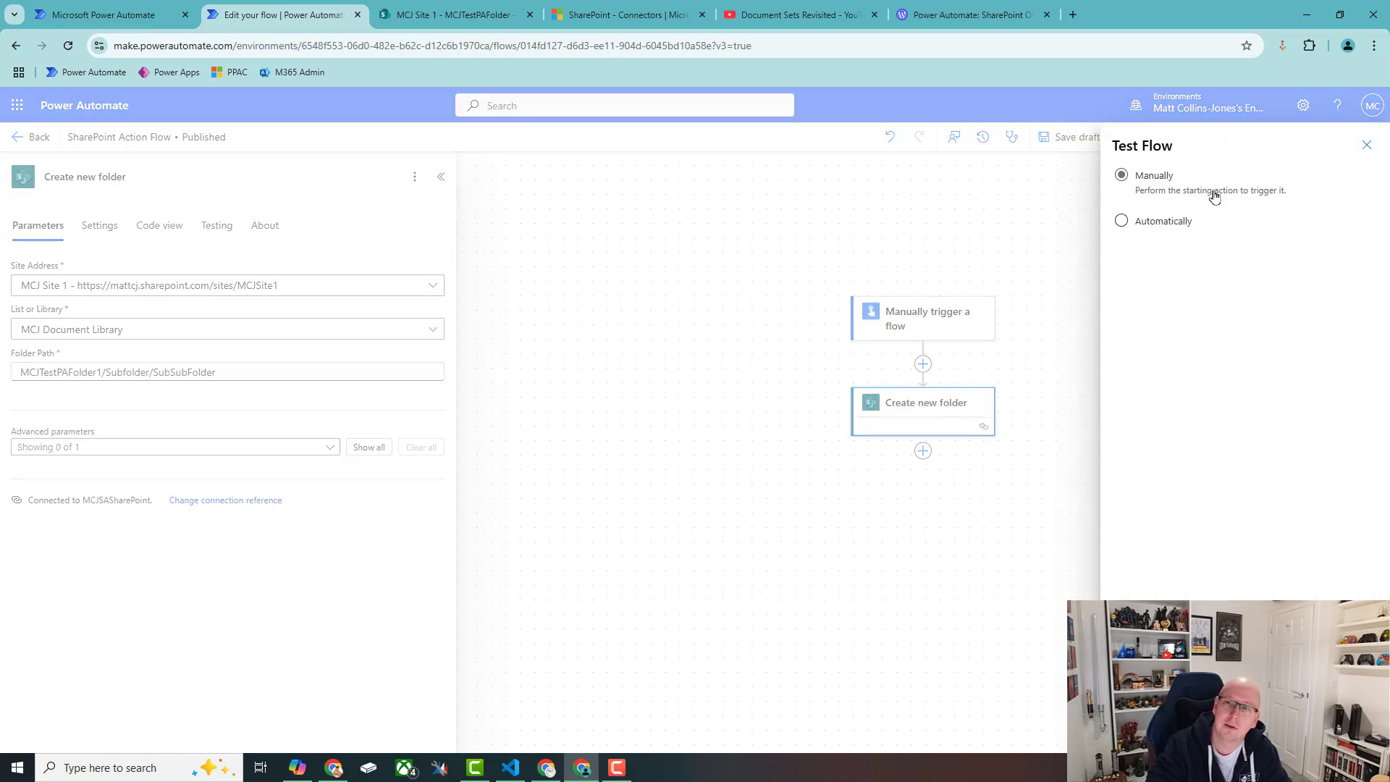
pyautogui.click(1137, 185)
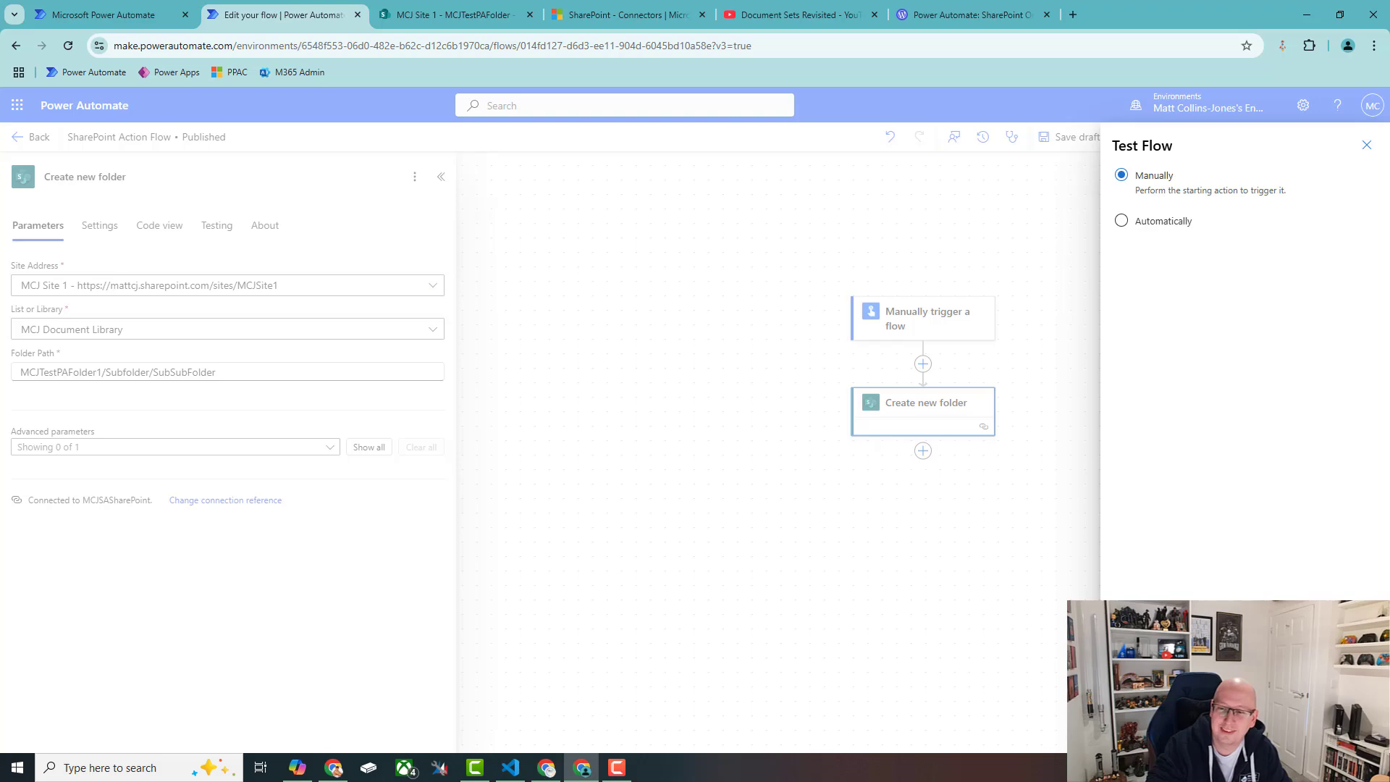
pyautogui.click(1136, 732)
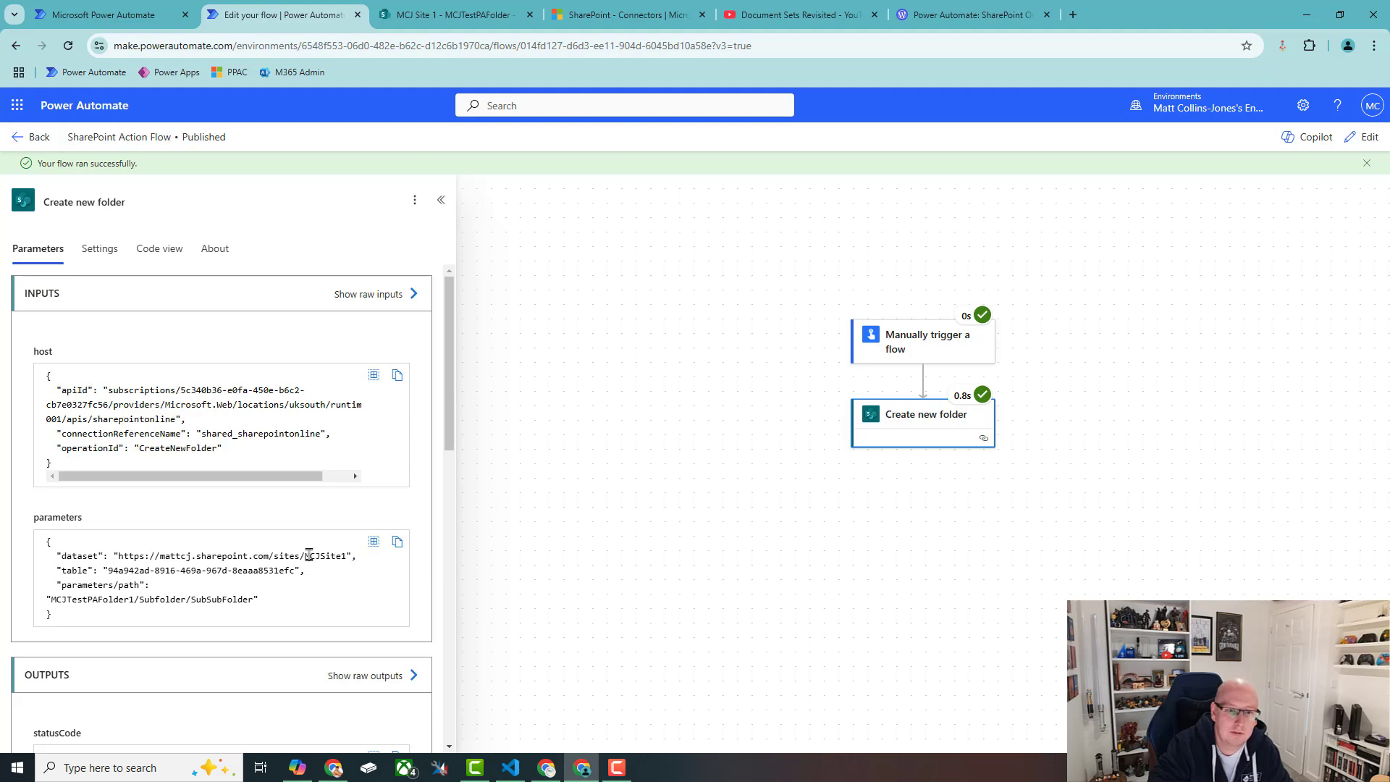
# - Switch to SharePoint, go back to the root of MCJ Document Library and refresh its file list
pyautogui.scroll(-1, 309, 553)
pyautogui.click(483, 18)
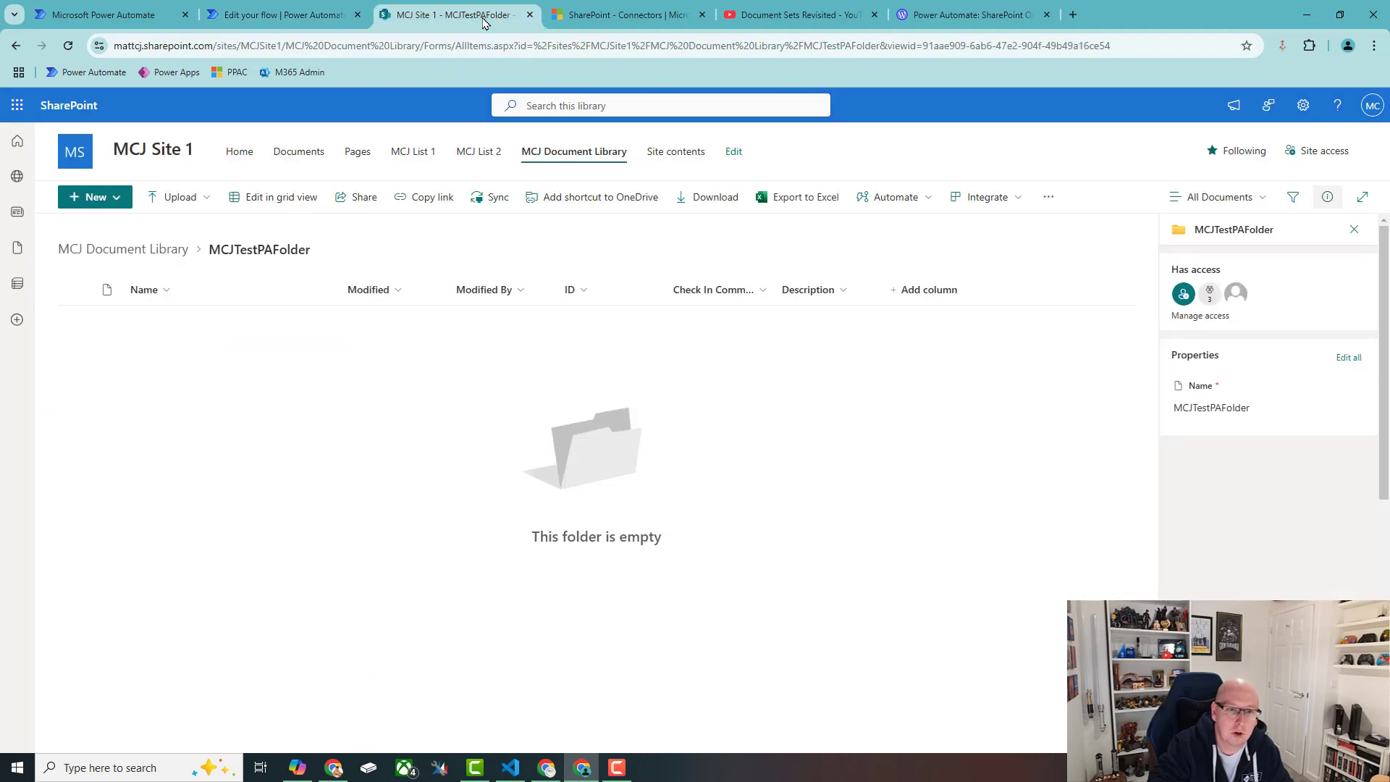
pyautogui.click(185, 248)
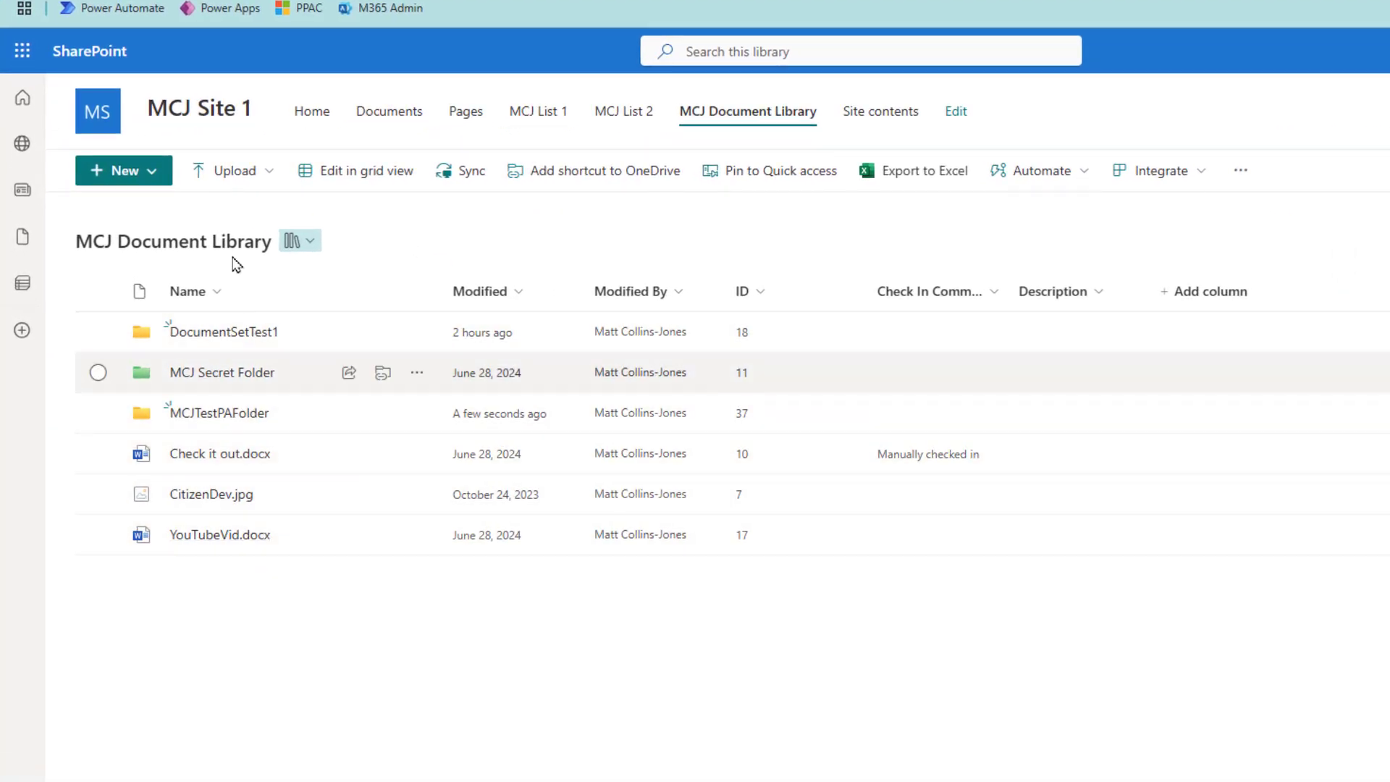
pyautogui.click(244, 414)
pyautogui.click(230, 240)
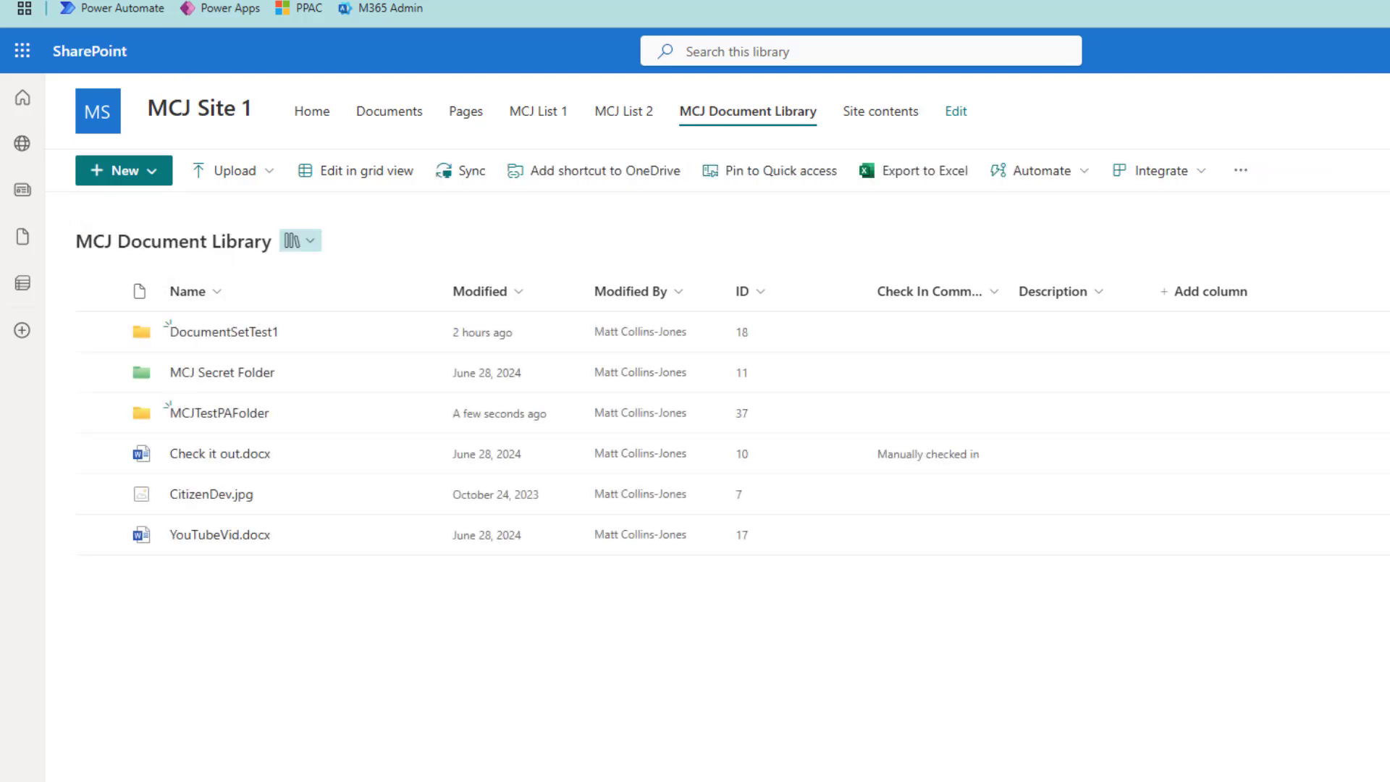
pyautogui.press('F5')
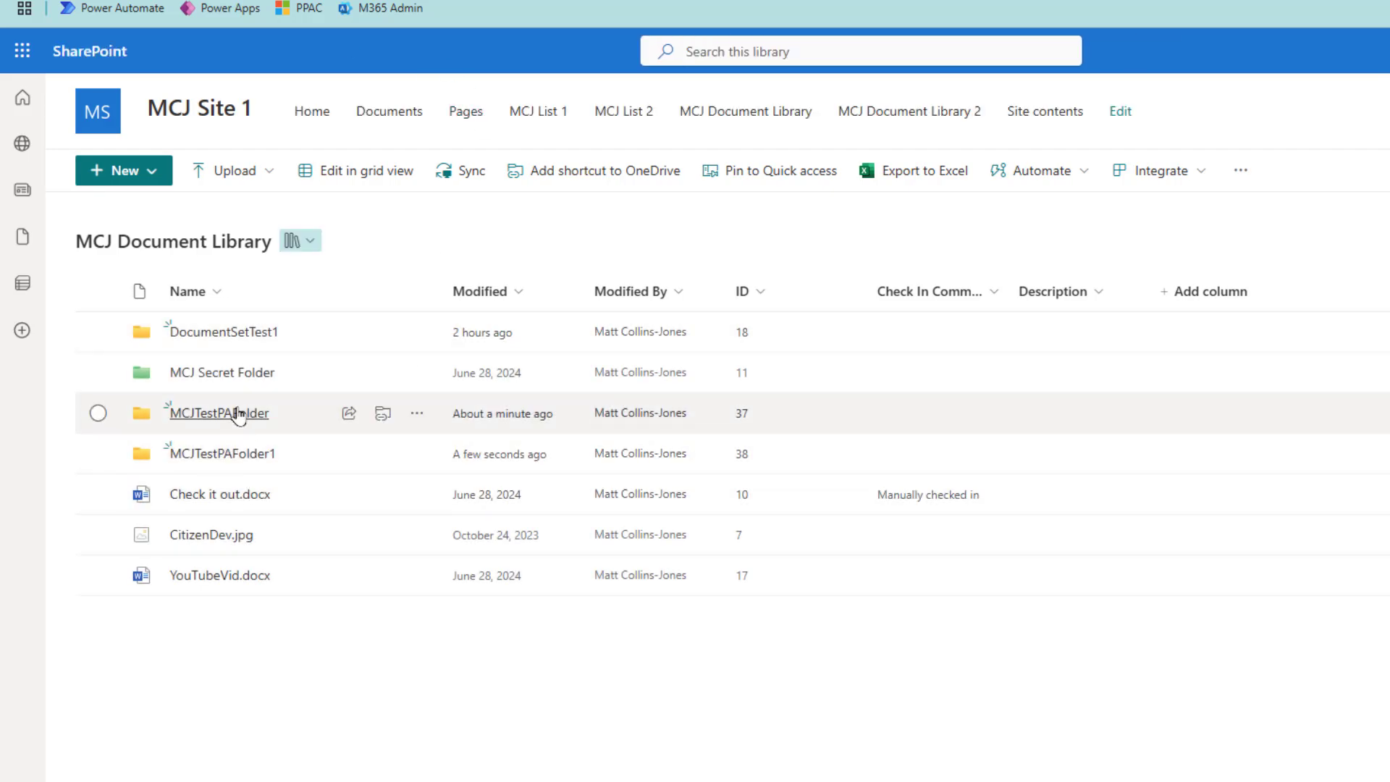
# - Open MCJTestPAFolder1 in the library and go down through Subfolder into SubSubFolder
pyautogui.click(229, 453)
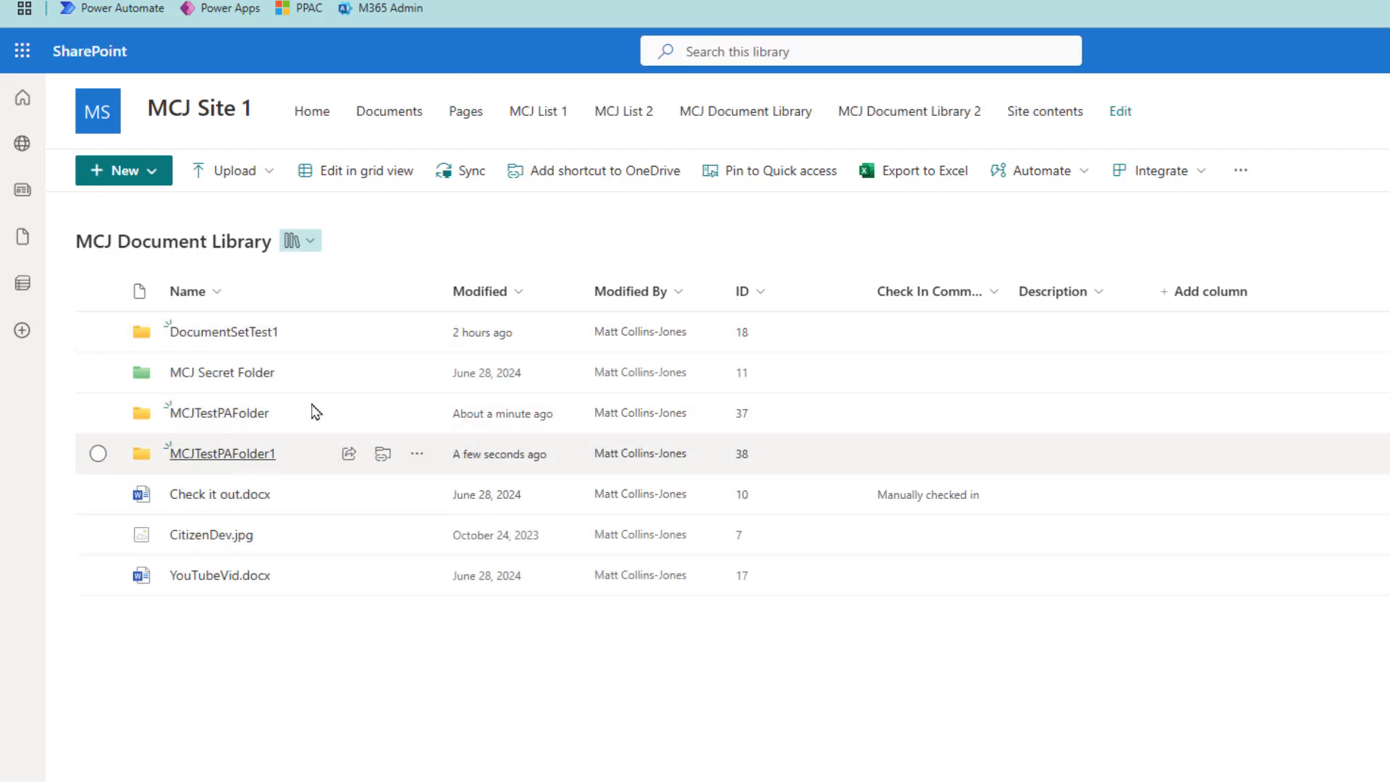
pyautogui.click(178, 337)
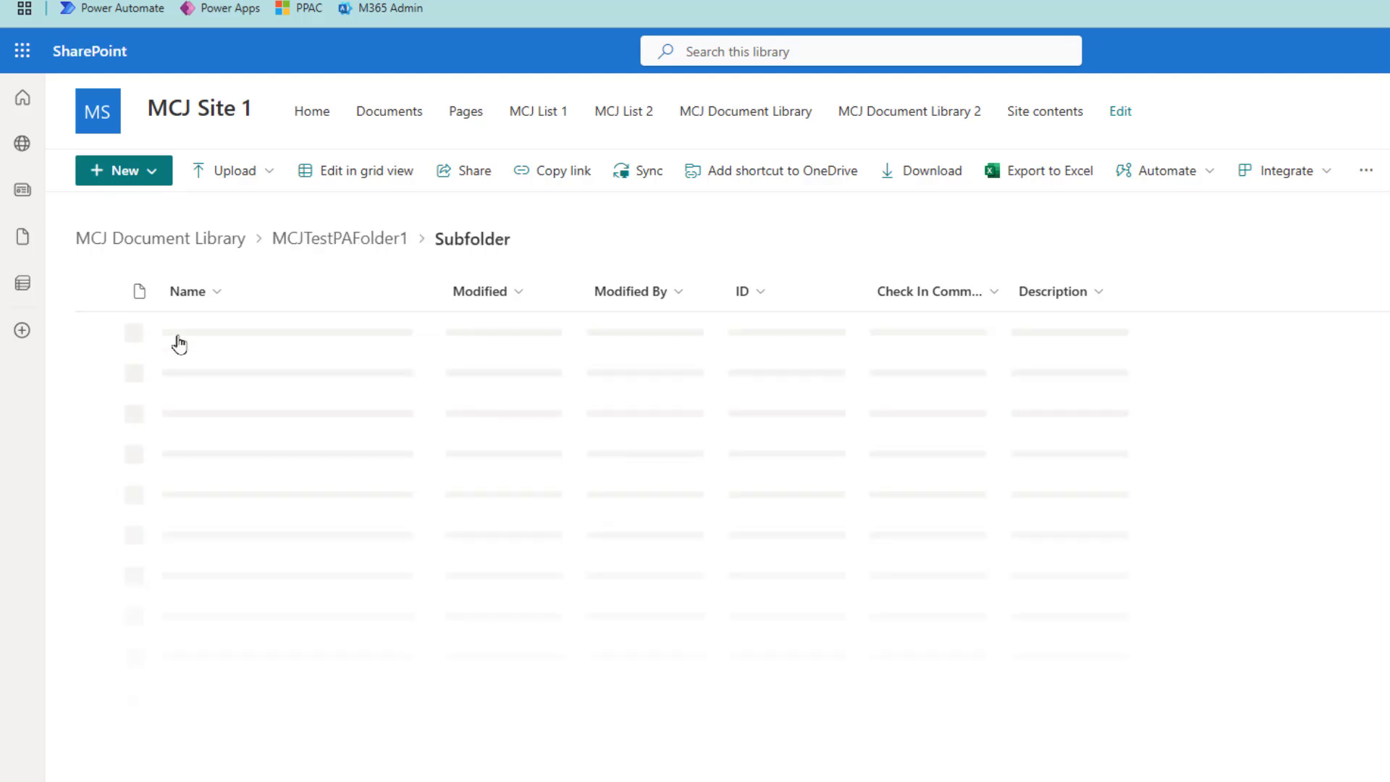
pyautogui.click(210, 336)
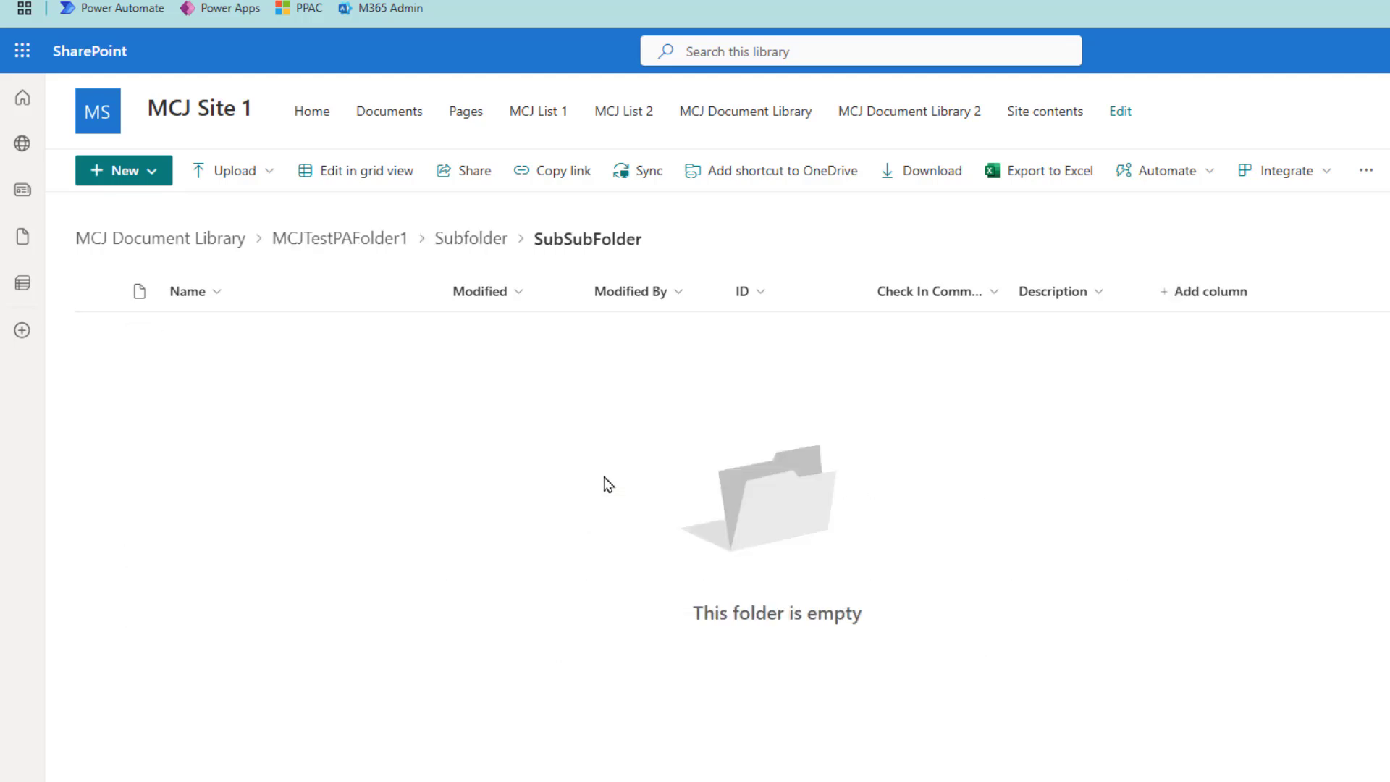